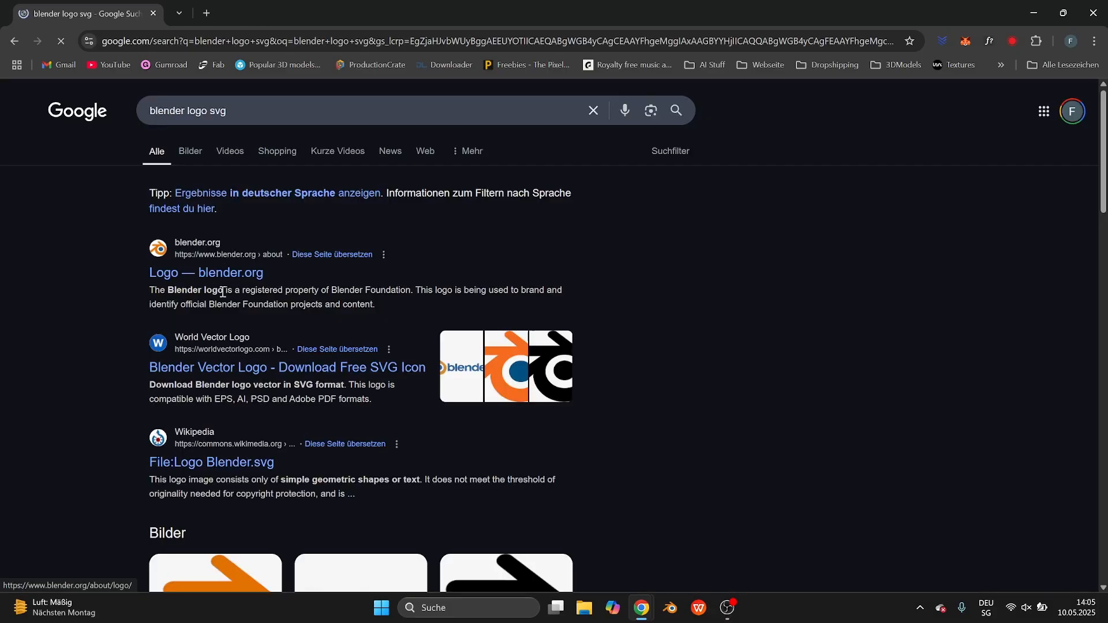
- Open the World Vector Logo result for the Blender SVG logo and browse down its page
{"action": "left_click", "coordinate": [287, 372]}
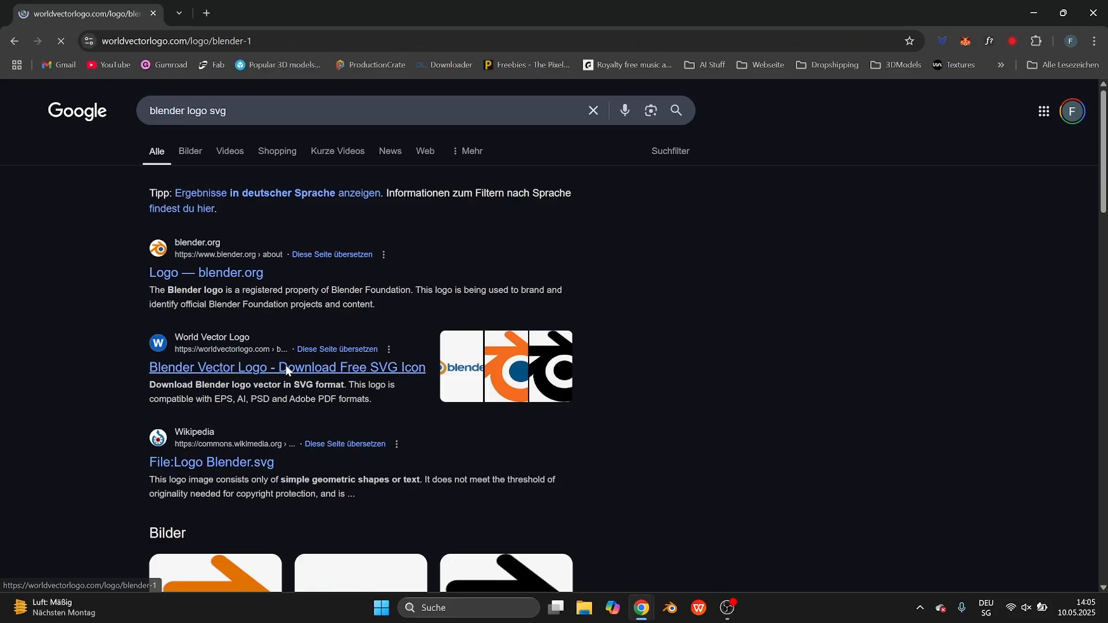
{"action": "scroll", "coordinate": [573, 403], "scroll_direction": "down", "scroll_amount": 8}
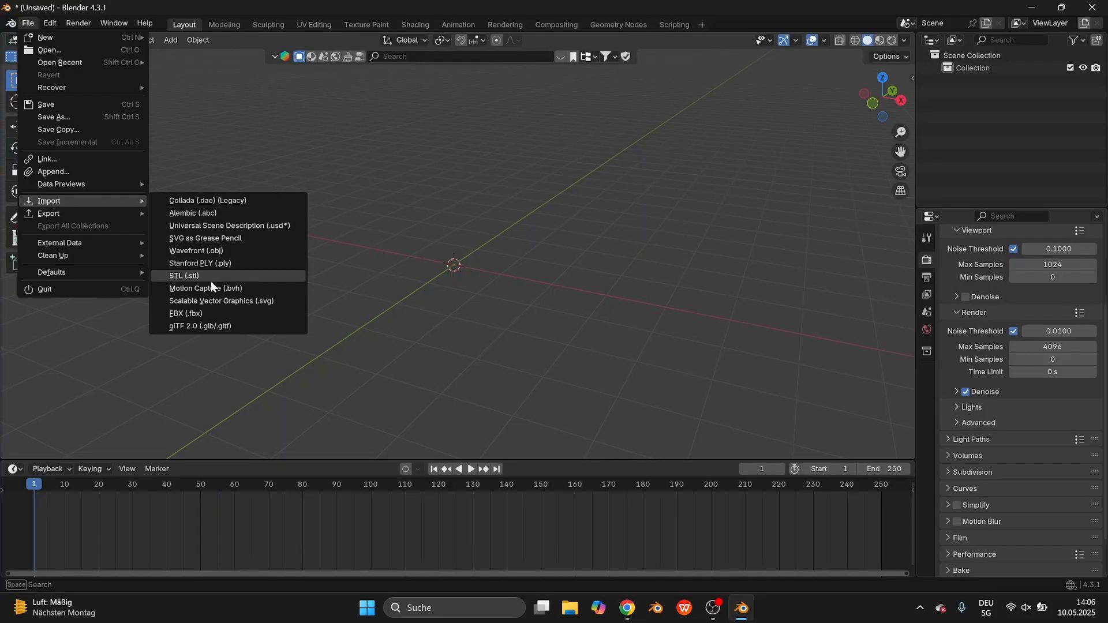
- Switch to Blender, import blender-2.svg as Scalable Vector Graphics and scale all its curves up by about 8.4
{"action": "left_click", "coordinate": [251, 301]}
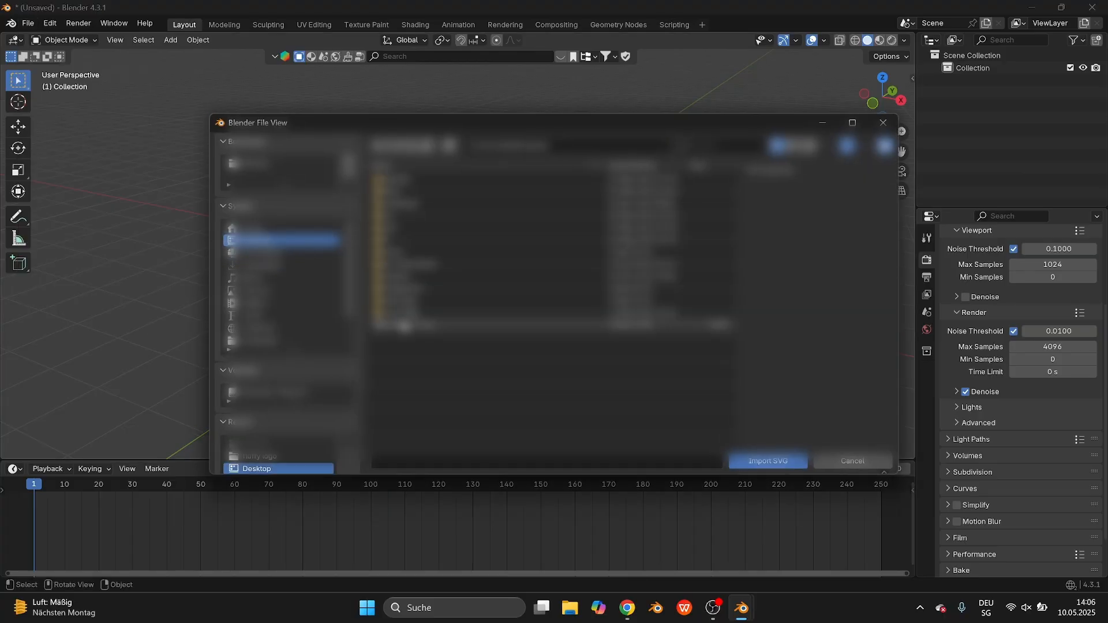
{"action": "double_click", "coordinate": [416, 327]}
{"action": "key", "text": "a"}
{"action": "key", "text": "s"}
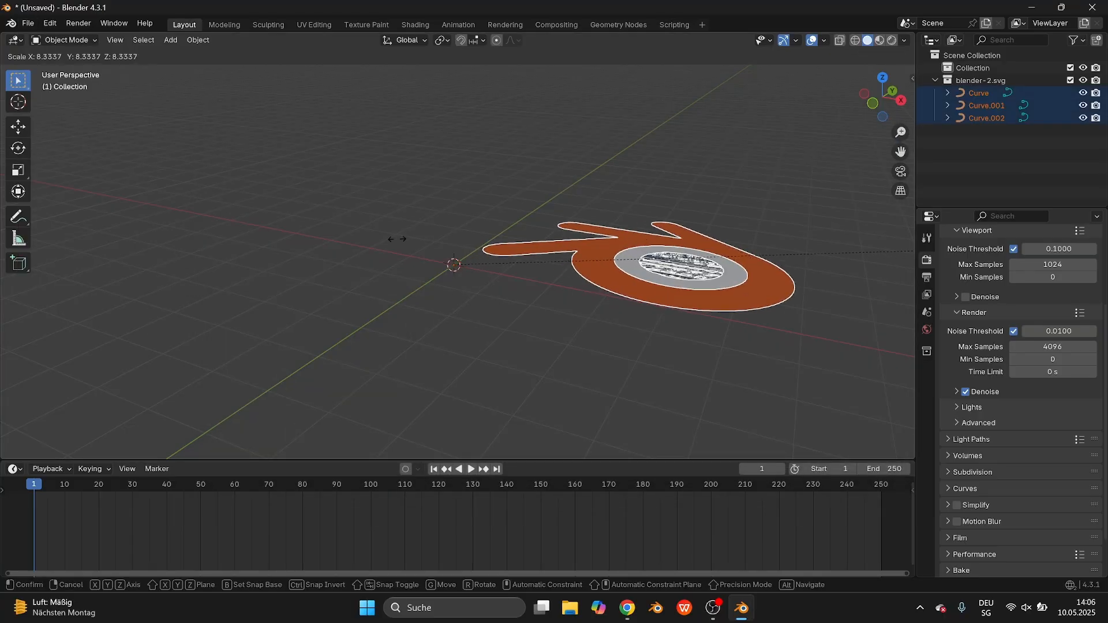
{"action": "left_click", "coordinate": [397, 240]}
{"action": "middle_click_drag", "start_coordinate": [548, 222], "coordinate": [412, 248]}
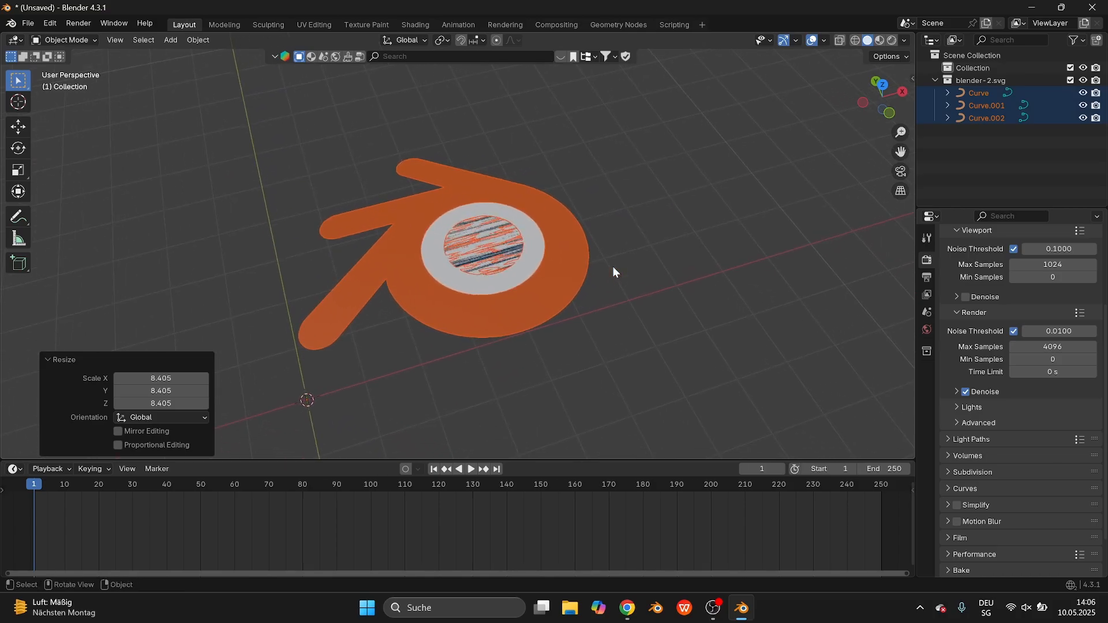
{"action": "middle_click_drag", "start_coordinate": [613, 267], "coordinate": [583, 301]}
{"action": "left_click", "coordinate": [555, 276]}
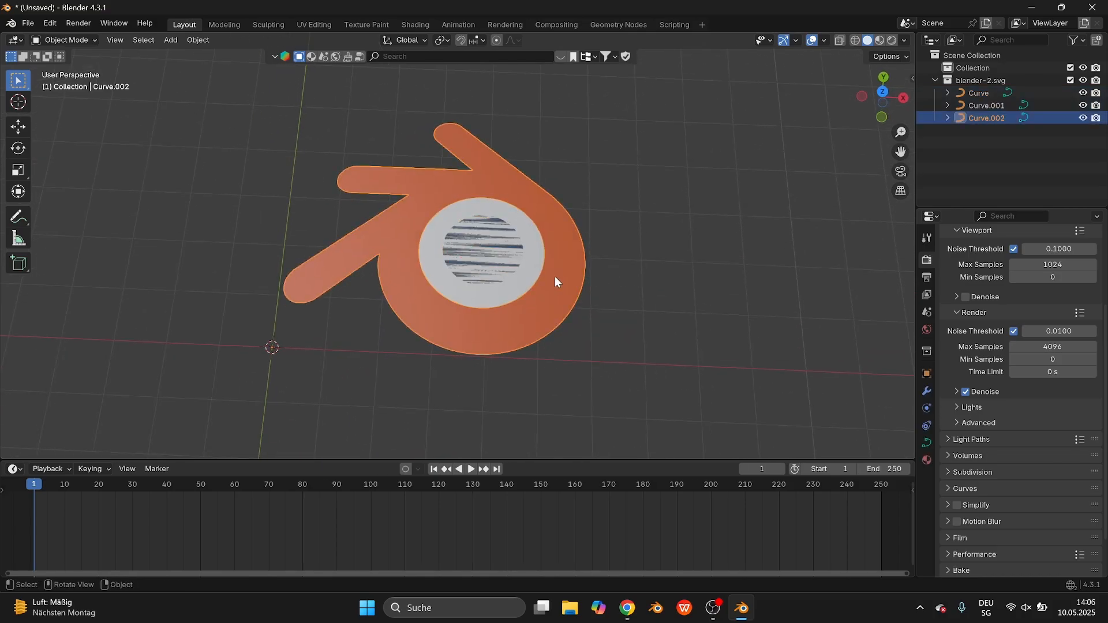
{"action": "key", "text": "g"}
{"action": "right_click", "coordinate": [454, 176]}
{"action": "left_click", "coordinate": [474, 238]}
{"action": "key", "text": "g"}
{"action": "right_click", "coordinate": [648, 162]}
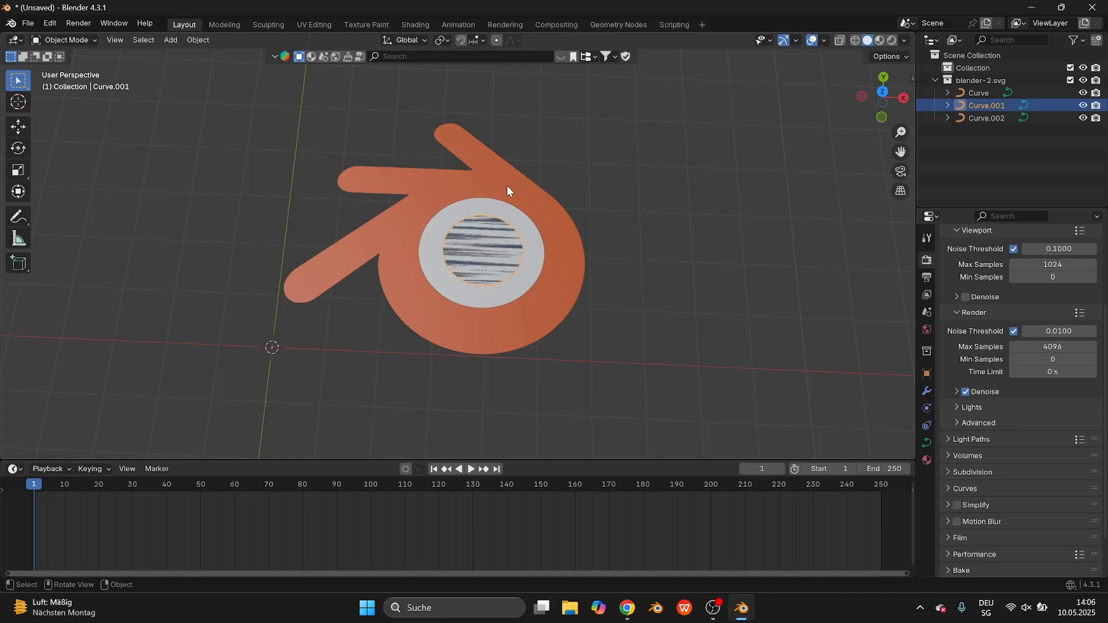
- Delete the white circle curve behind the logo's blue centre disc
{"action": "left_click", "coordinate": [491, 205]}
{"action": "key", "text": "Delete"}
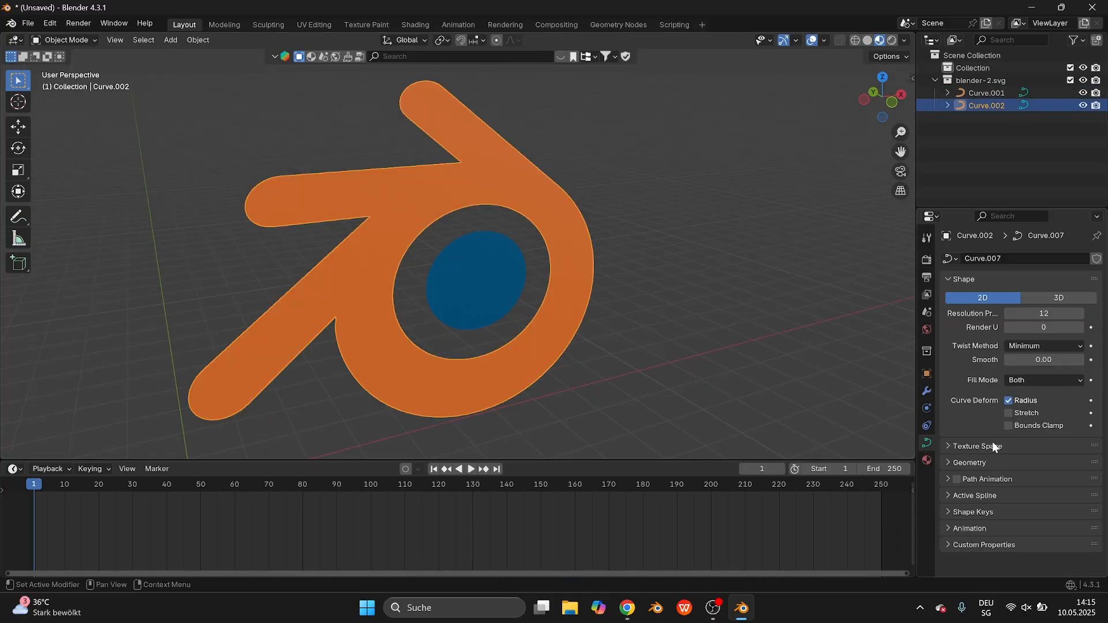
- Set the orange logo curve's geometry extrusion to 0.05 m
{"action": "left_click", "coordinate": [975, 463]}
{"action": "scroll", "coordinate": [975, 463], "scroll_direction": "down", "scroll_amount": 4}
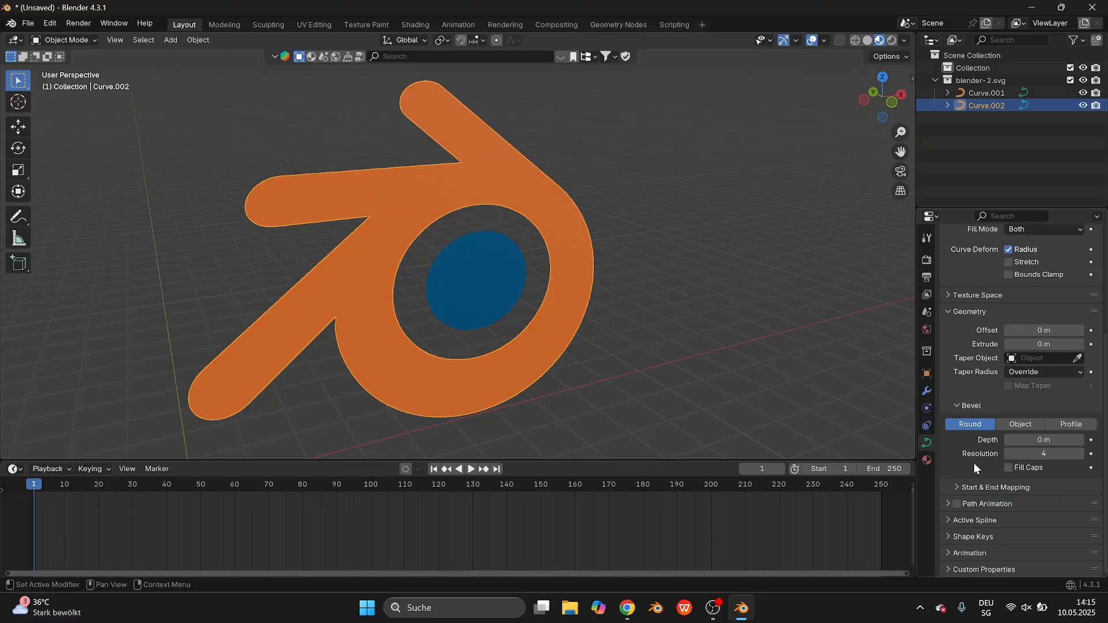
{"action": "left_click", "coordinate": [1043, 343]}
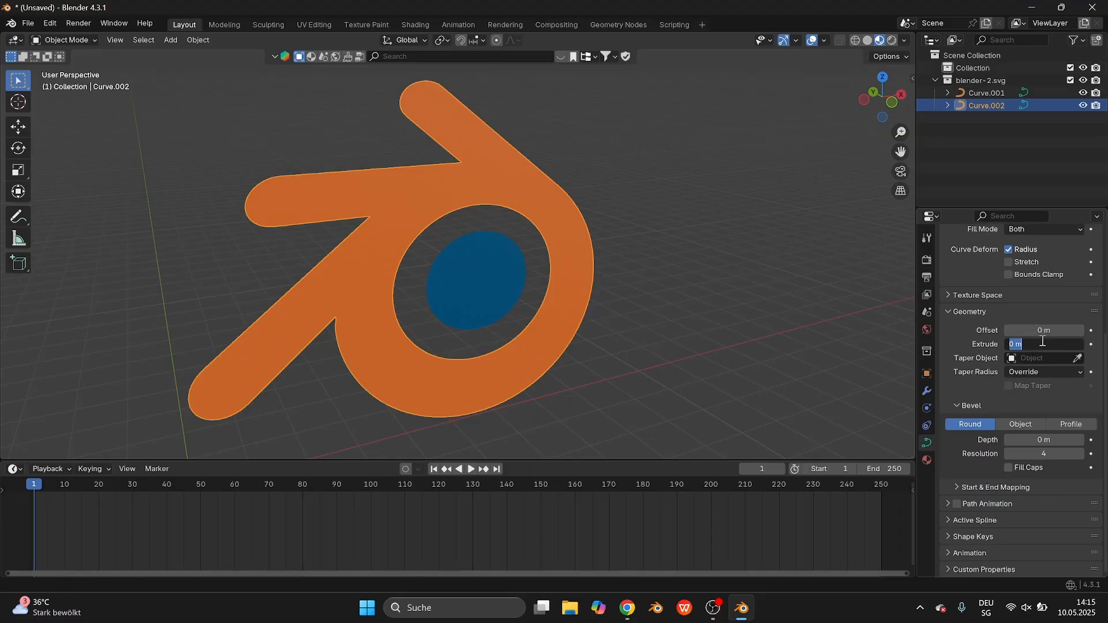
{"action": "key", "text": "Return"}
{"action": "left_click", "coordinate": [1042, 343]}
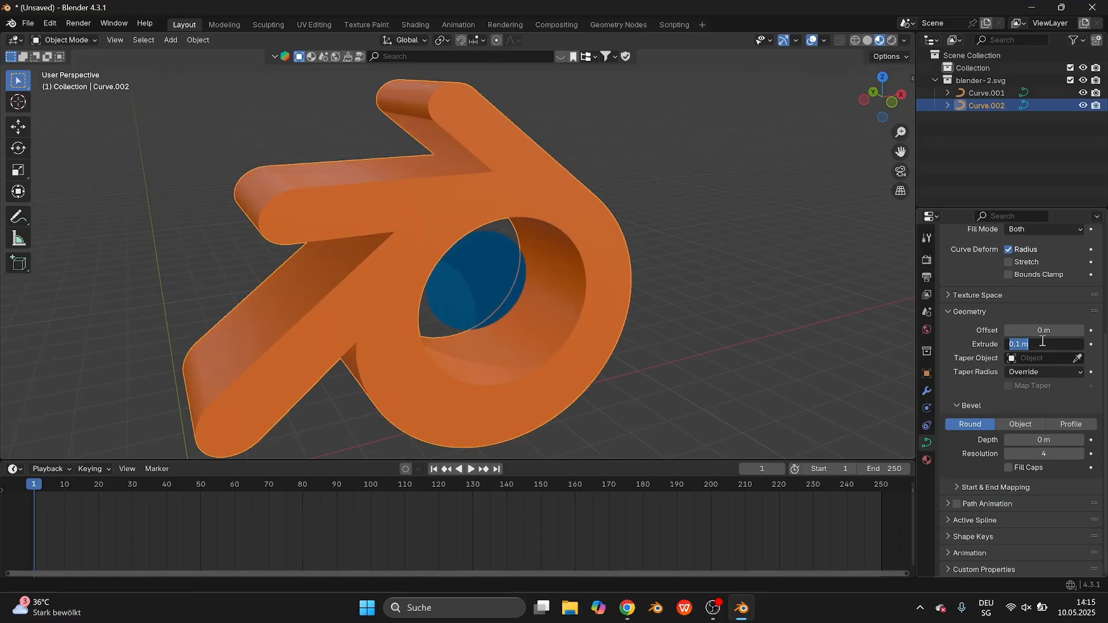
{"action": "type", "text": ".05"}
{"action": "key", "text": "Return"}
- Give the orange logo curve a round bevel with a depth of 0.01 m
{"action": "left_click_drag", "start_coordinate": [1019, 440], "coordinate": [1034, 439]}
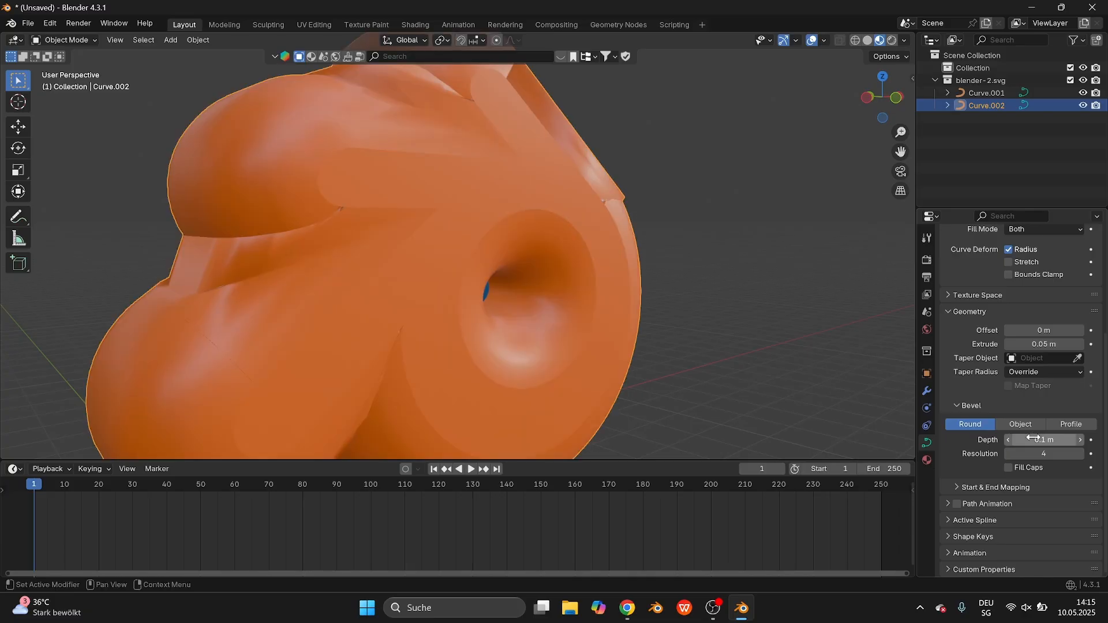
{"action": "left_click", "coordinate": [1034, 440]}
{"action": "type", "text": ".01"}
{"action": "key", "text": "Return"}
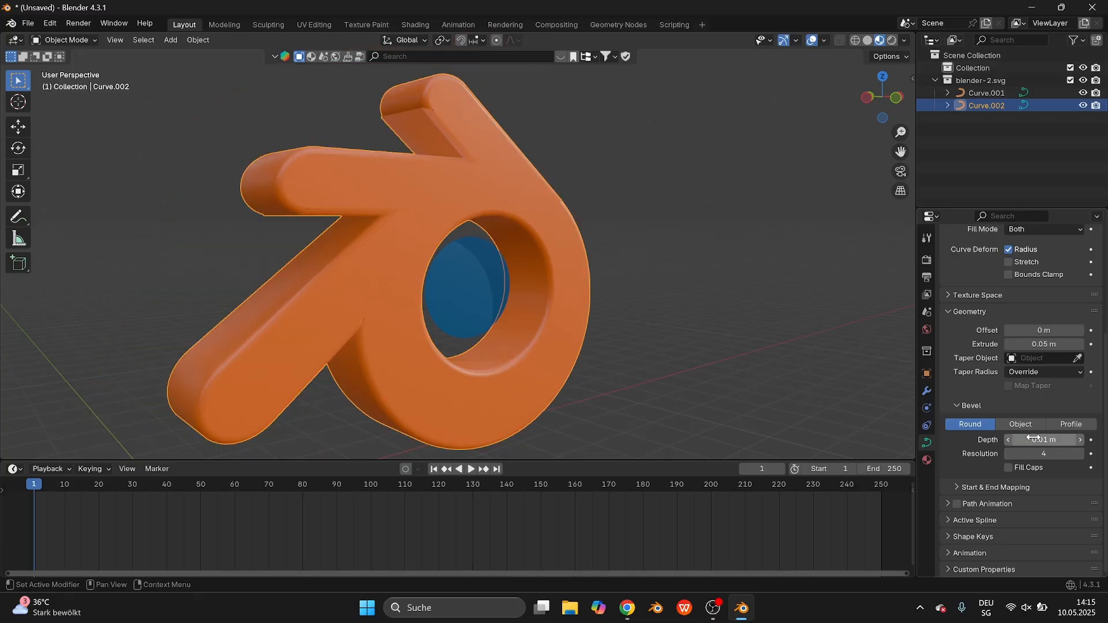
- Try a bevel depth of 0.05 m on the orange curve, and set it back to 0.01 m
{"action": "left_click", "coordinate": [1035, 439]}
{"action": "type", "text": ".05"}
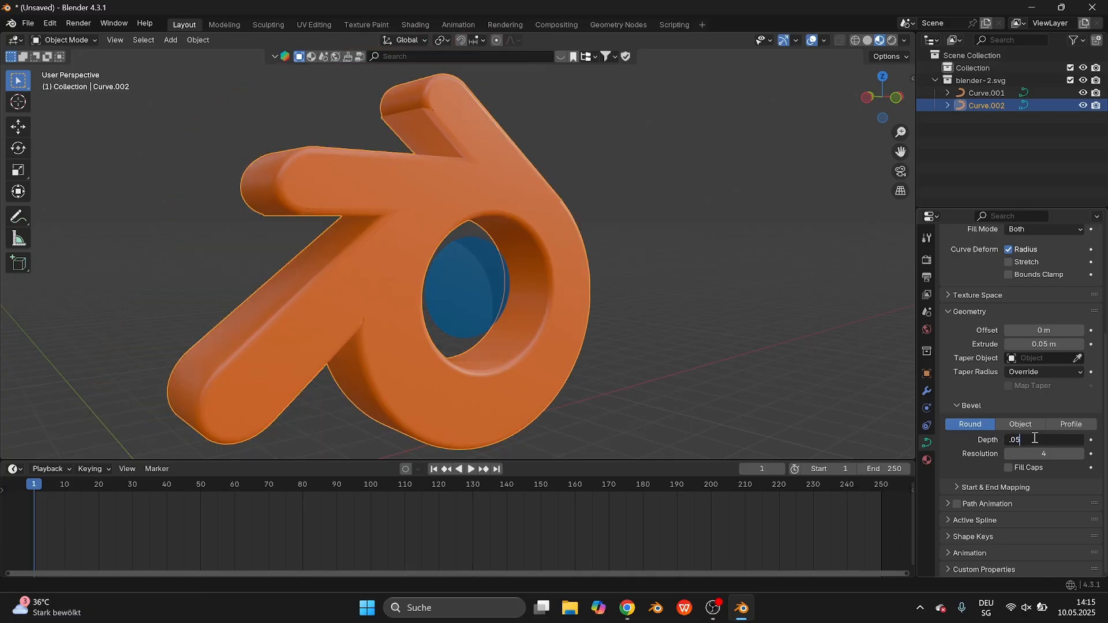
{"action": "key", "text": "Return"}
{"action": "left_click", "coordinate": [1034, 439]}
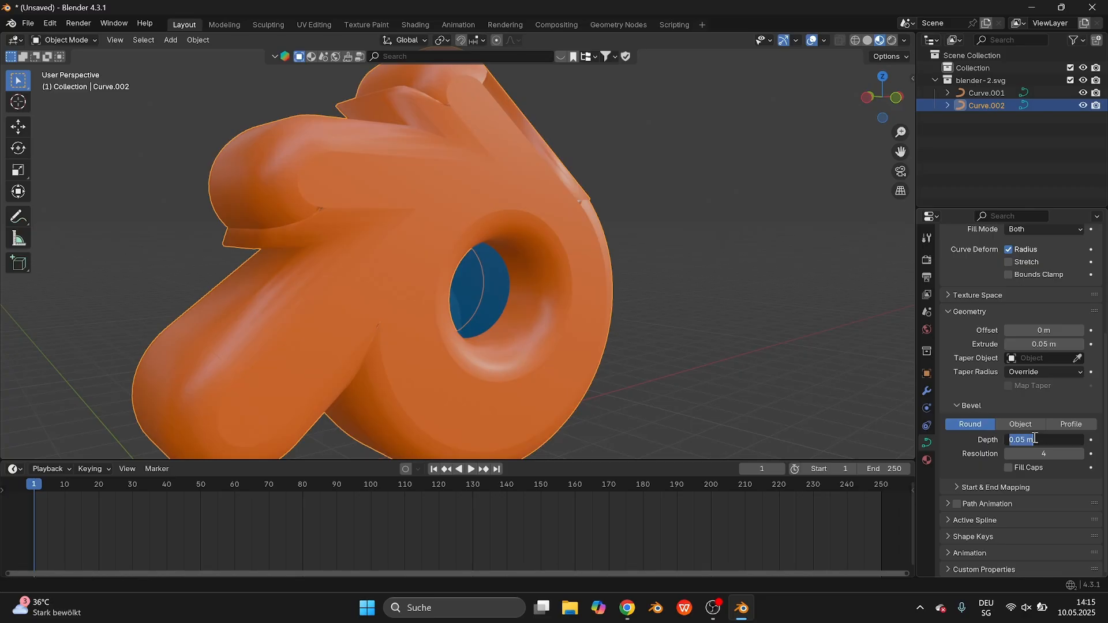
{"action": "type", "text": ".01"}
{"action": "key", "text": "Return"}
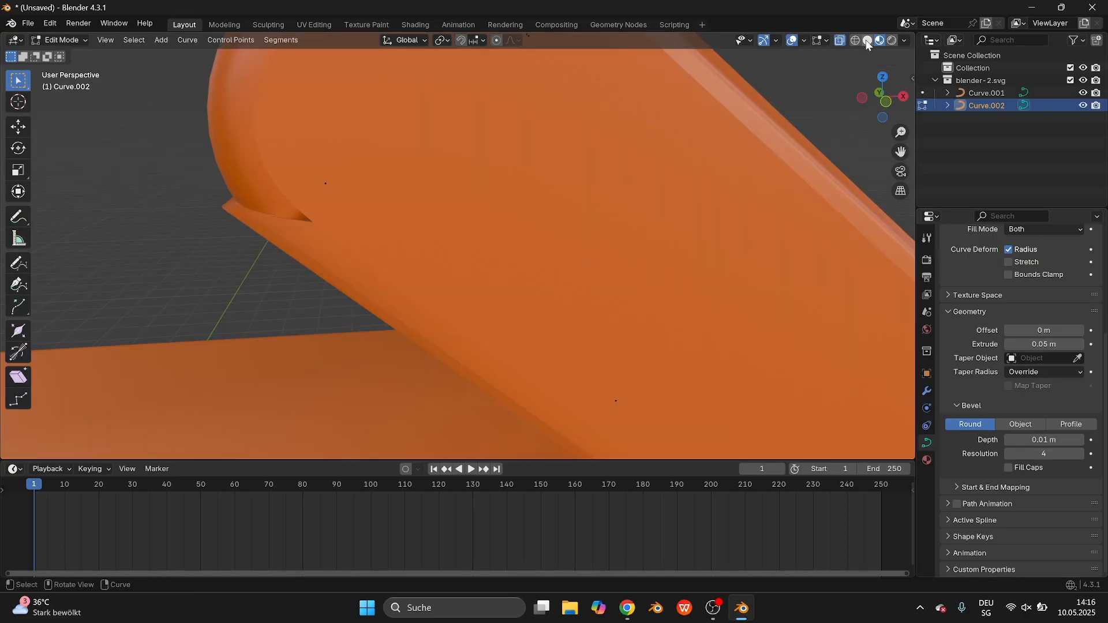
- Use solid shading and delete the surplus control point causing the bevel glitch at the tip of the logo's upper arm
{"action": "left_click", "coordinate": [867, 41]}
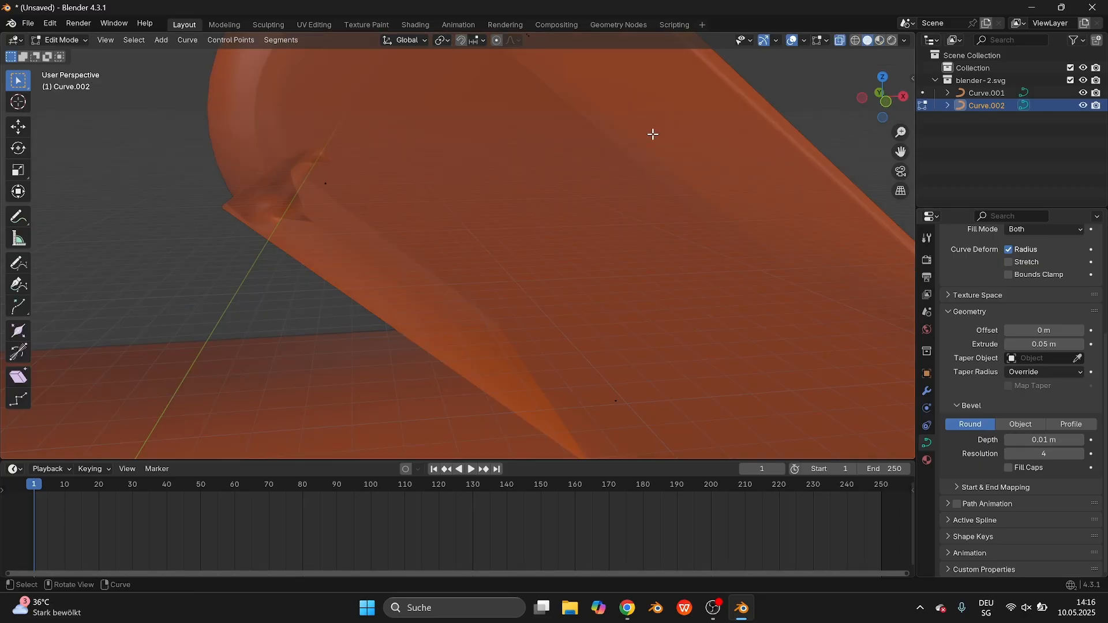
{"action": "scroll", "coordinate": [537, 144], "scroll_direction": "down", "scroll_amount": 3}
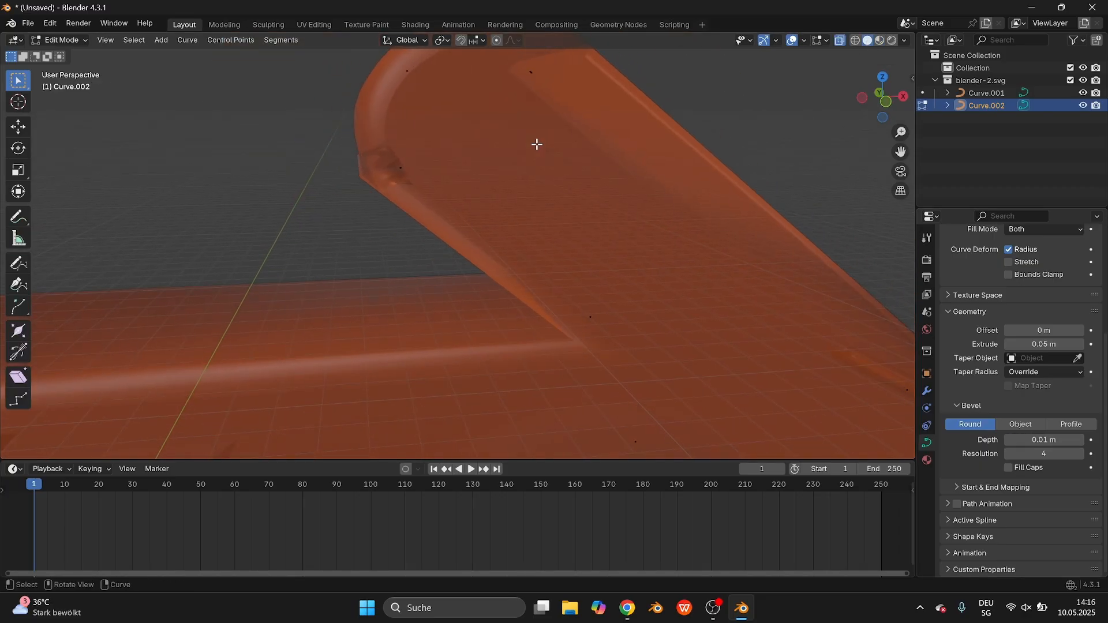
{"action": "left_click", "coordinate": [406, 175]}
{"action": "middle_click_drag", "start_coordinate": [460, 195], "coordinate": [459, 196]}
{"action": "left_click", "coordinate": [403, 169]}
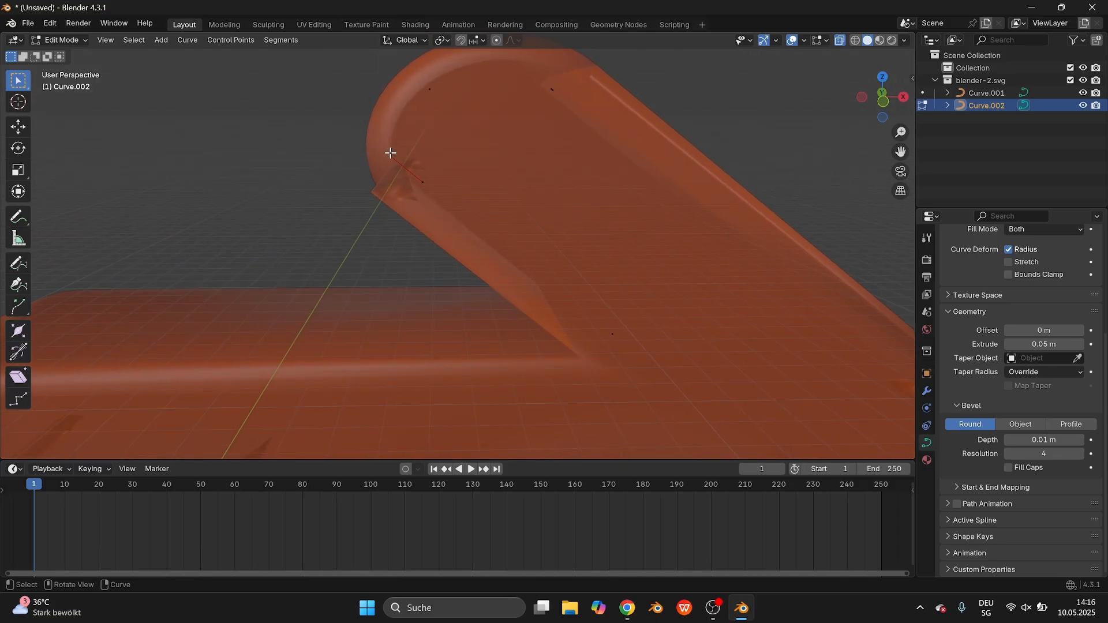
{"action": "key", "text": "x"}
{"action": "left_click", "coordinate": [418, 181]}
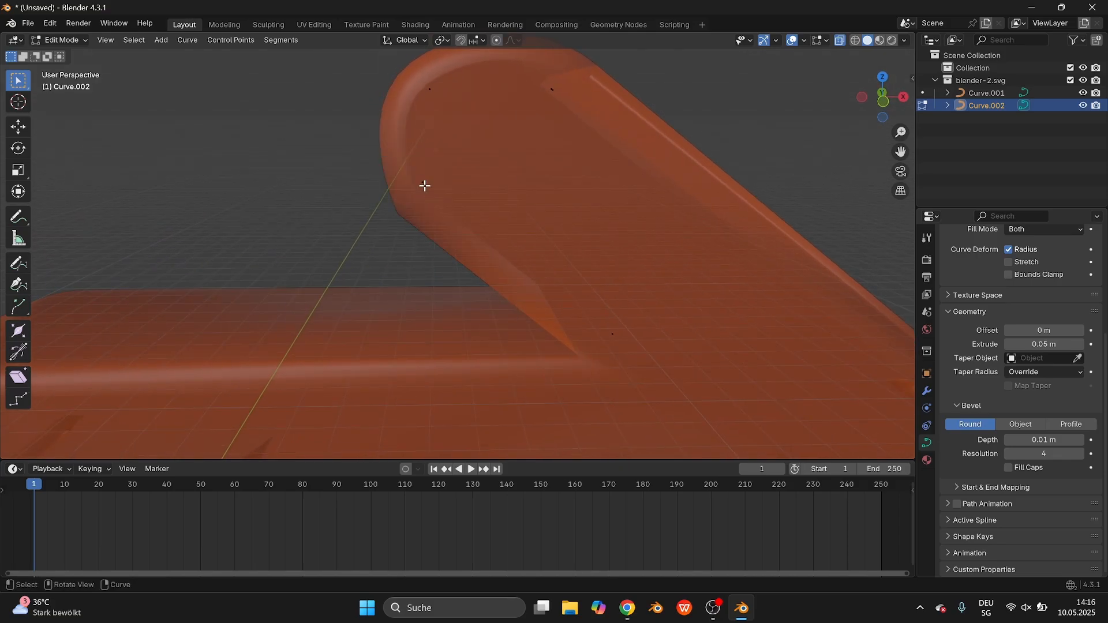
{"action": "key", "text": "r"}
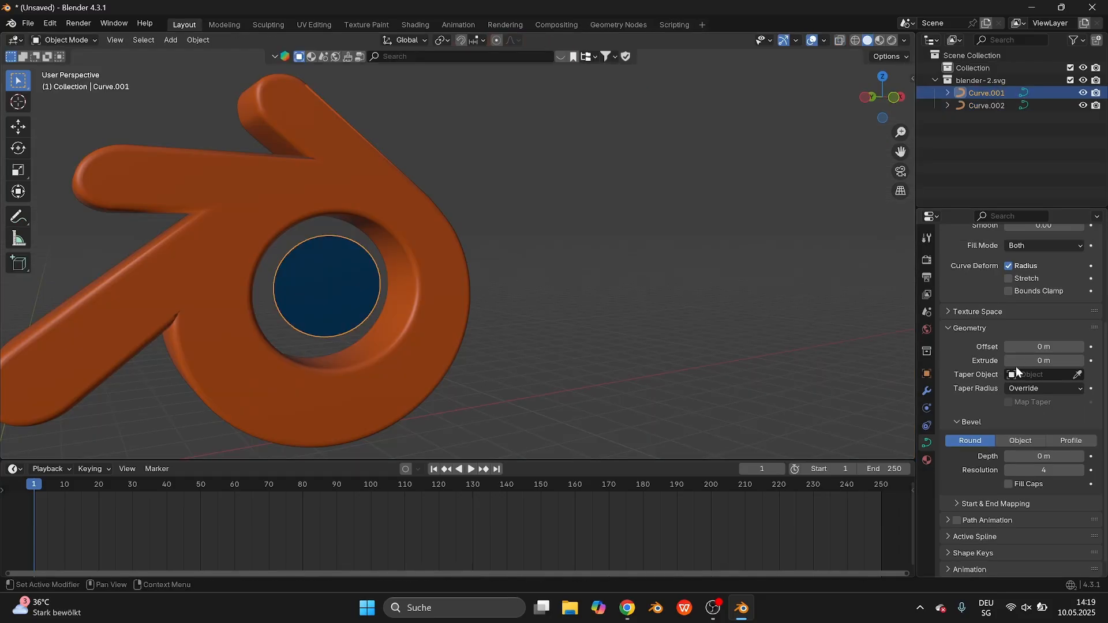
- Set the blue centre disc's extrusion to 0.05 m and its bevel depth to 0.01 m
{"action": "left_click", "coordinate": [1024, 362]}
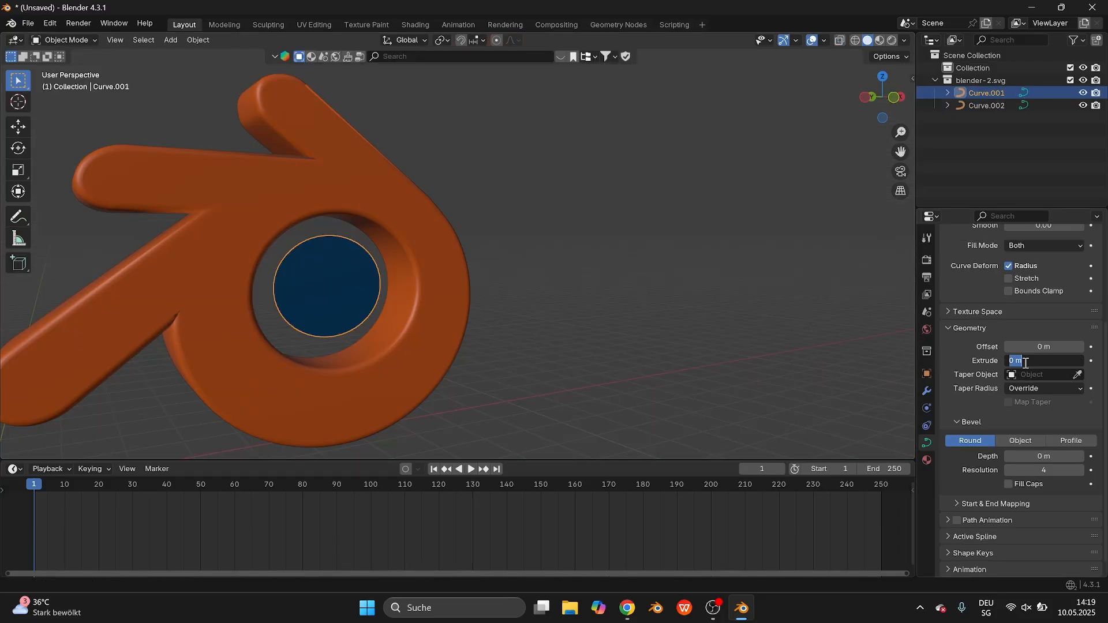
{"action": "type", "text": "0.05"}
{"action": "key", "text": "Return"}
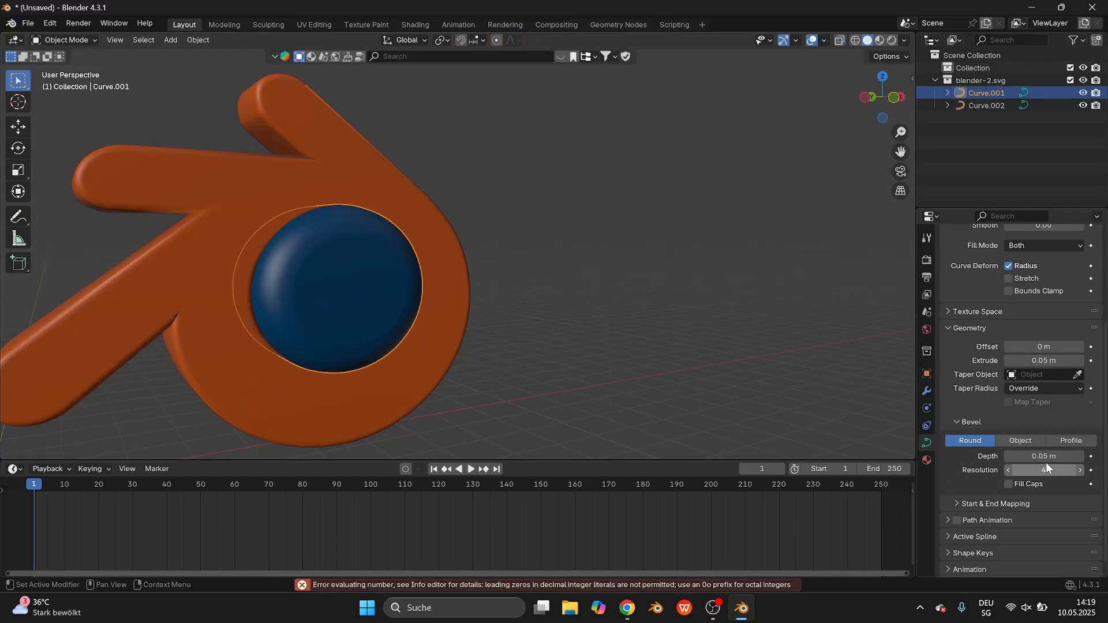
{"action": "left_click", "coordinate": [1053, 455]}
{"action": "type", "text": "."}
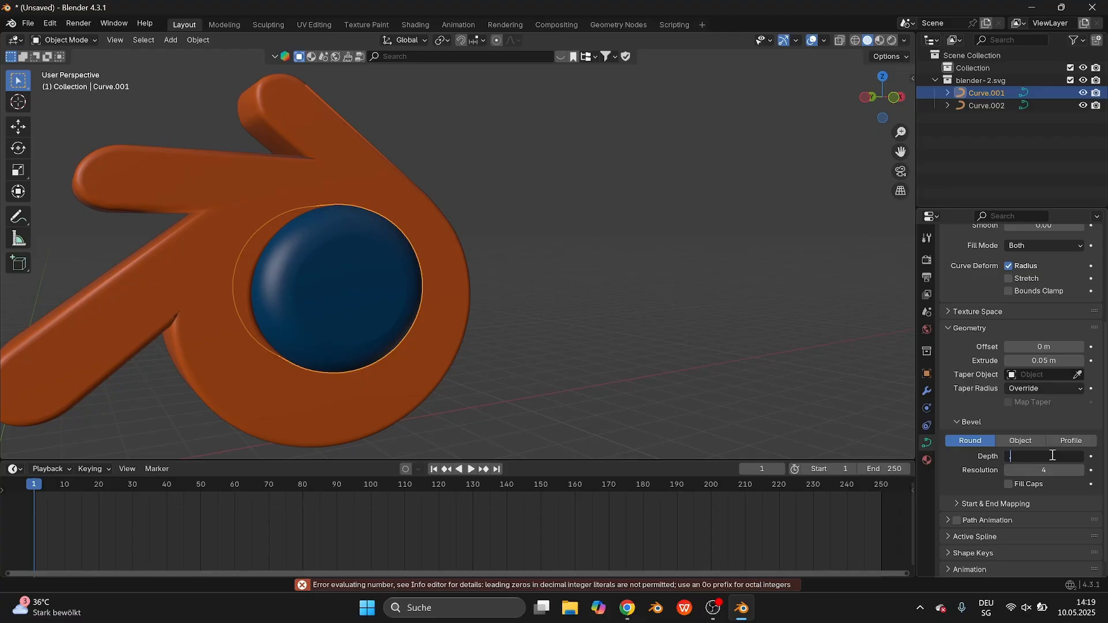
{"action": "type", "text": "01"}
{"action": "key", "text": "Return"}
- Convert both the orange logo curve and the blue disc curve to meshes
{"action": "left_click", "coordinate": [531, 258]}
{"action": "middle_click_drag", "start_coordinate": [532, 258], "coordinate": [499, 258]}
{"action": "key", "text": "a"}
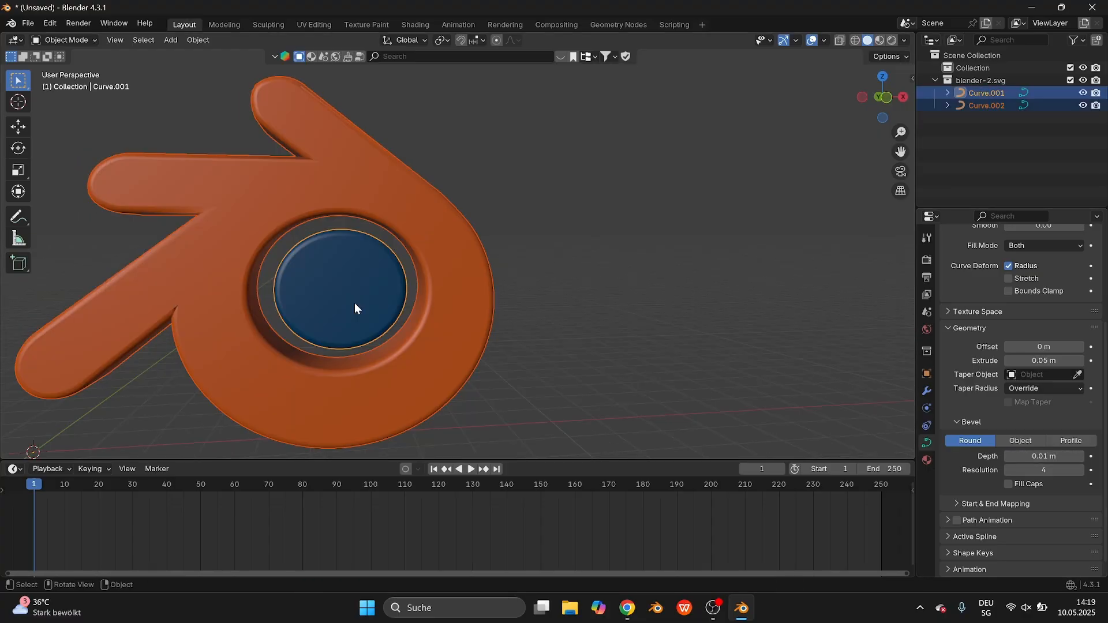
{"action": "right_click", "coordinate": [354, 304]}
{"action": "mouse_move", "coordinate": [355, 305]}
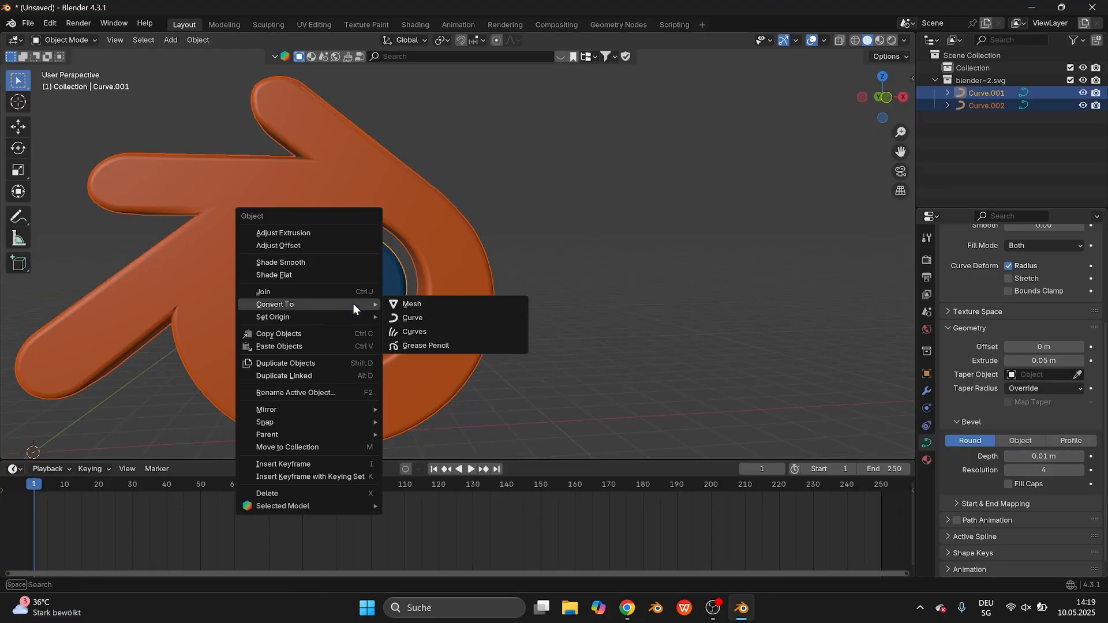
{"action": "left_click", "coordinate": [406, 304]}
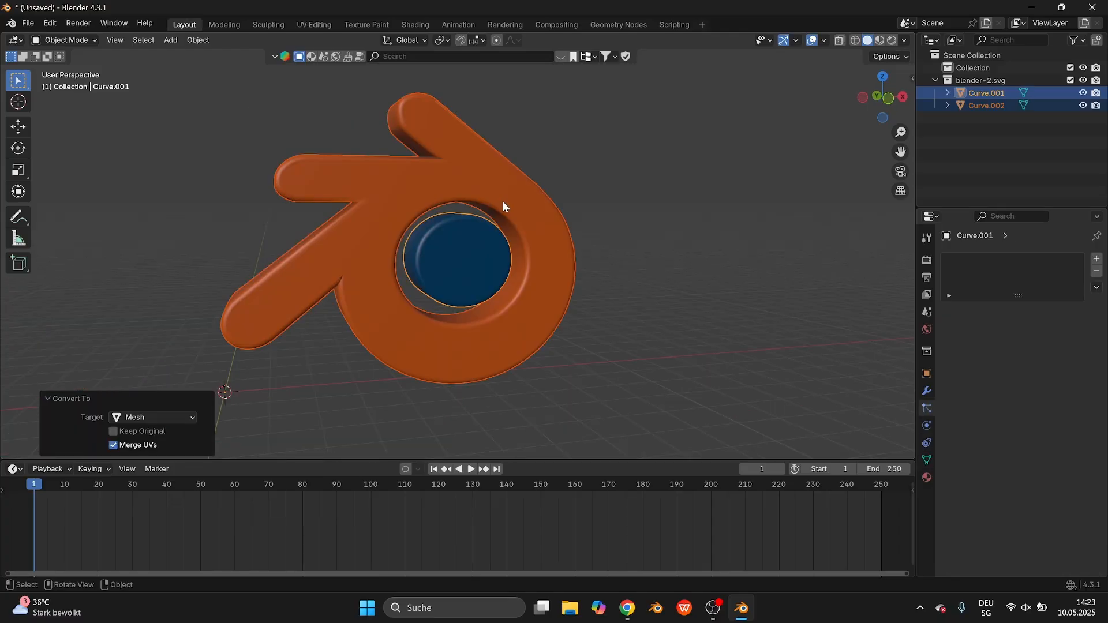
- Add a Hair particle system to the orange logo mesh and shorten the hair length to about 0.65 m
{"action": "left_click", "coordinate": [482, 246]}
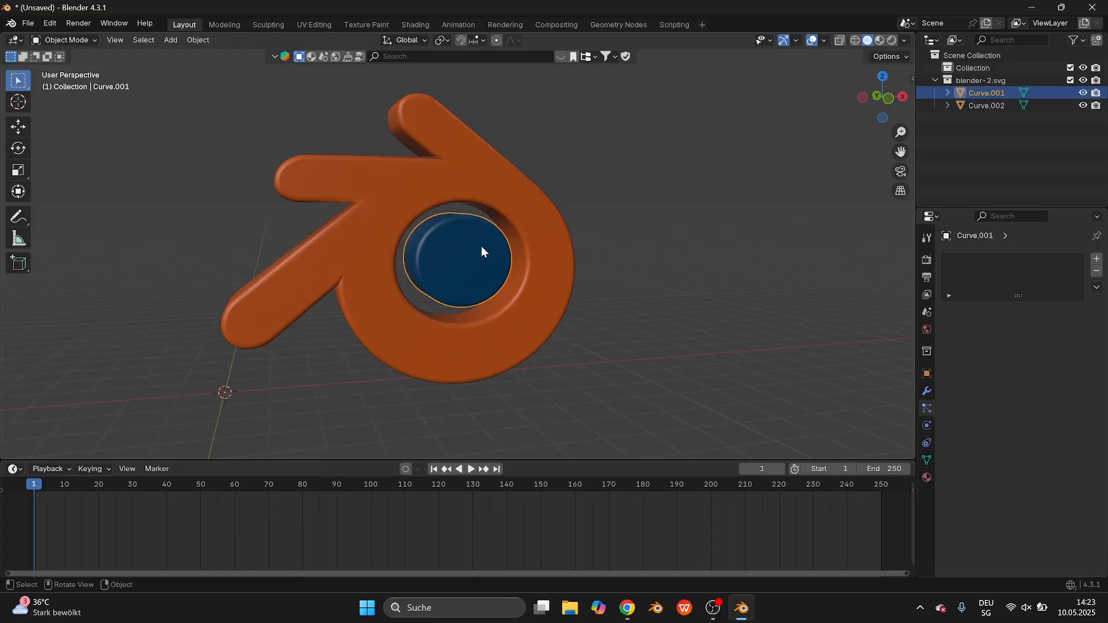
{"action": "left_click", "coordinate": [535, 244]}
{"action": "left_click", "coordinate": [488, 258]}
{"action": "left_click", "coordinate": [548, 258]}
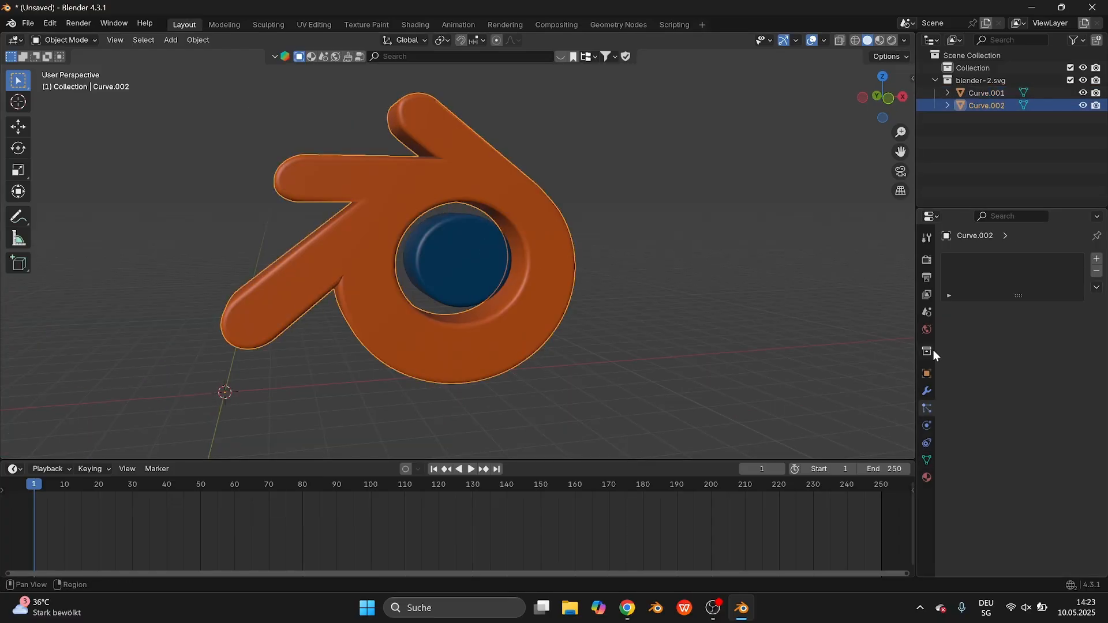
{"action": "left_click", "coordinate": [1097, 261]}
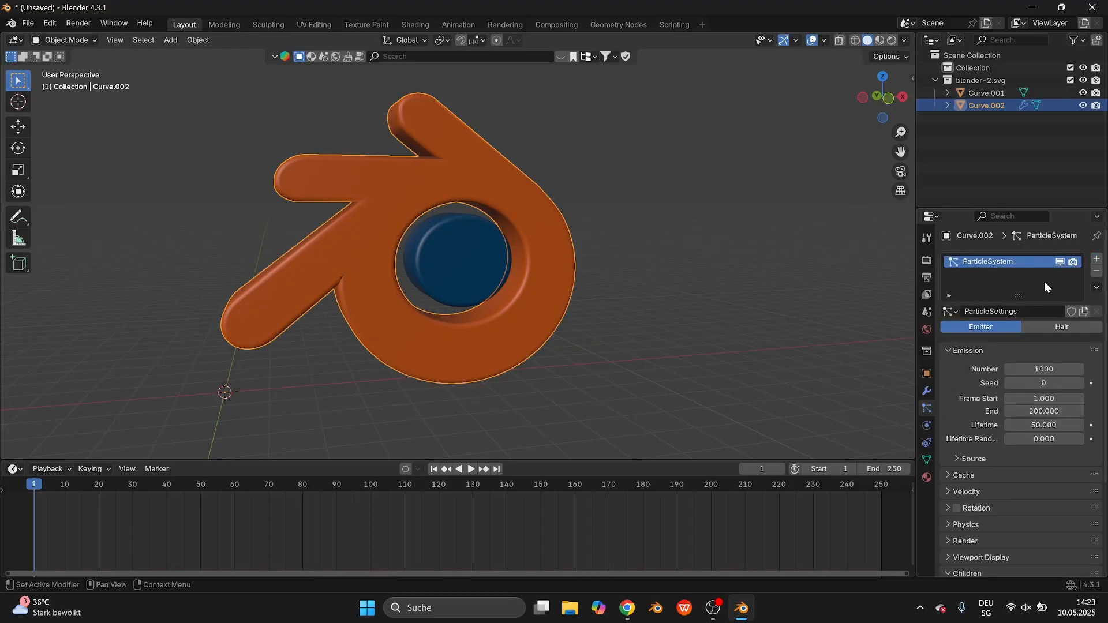
{"action": "left_click", "coordinate": [1037, 324]}
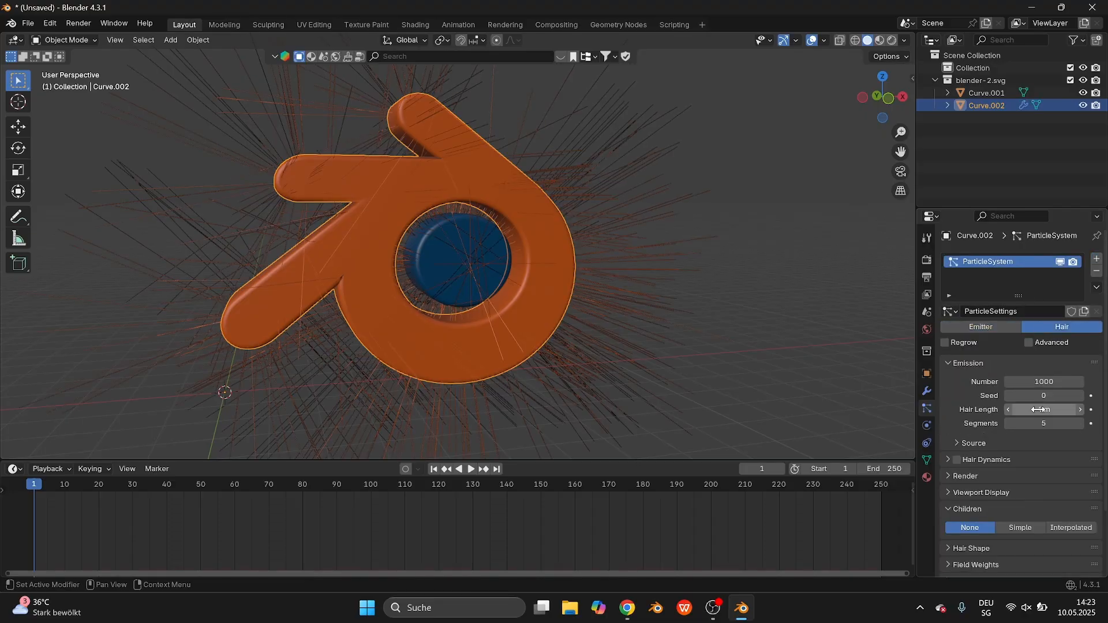
{"action": "left_click_drag", "start_coordinate": [1039, 409], "coordinate": [979, 409]}
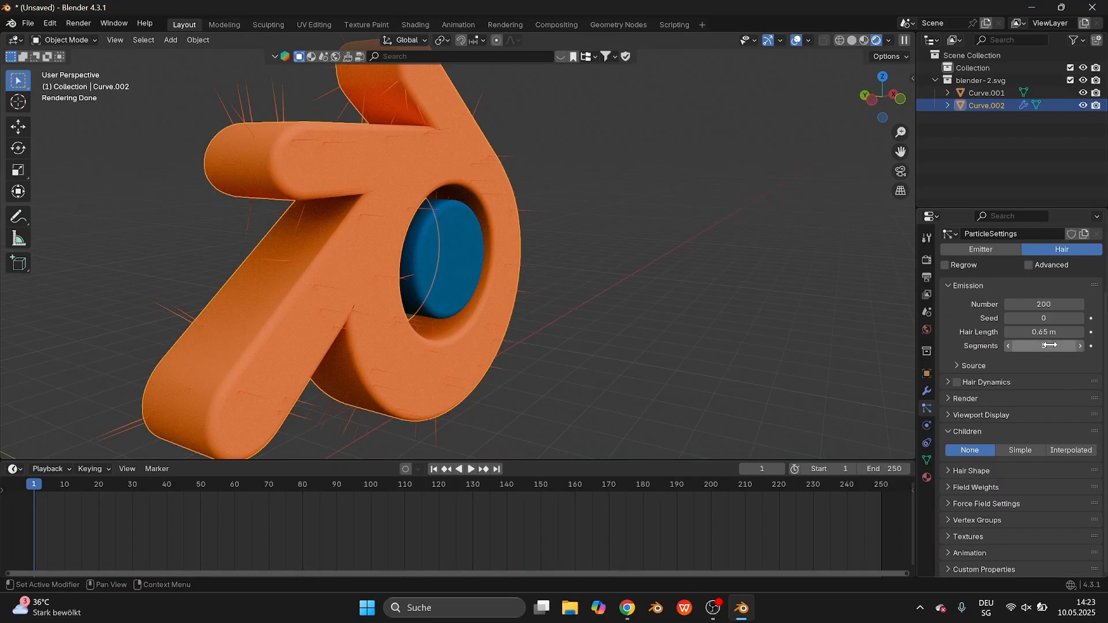
- Set the orange logo's hair number to 2000 and its children to Interpolated
{"action": "left_click", "coordinate": [1040, 303]}
{"action": "type", "text": "2000"}
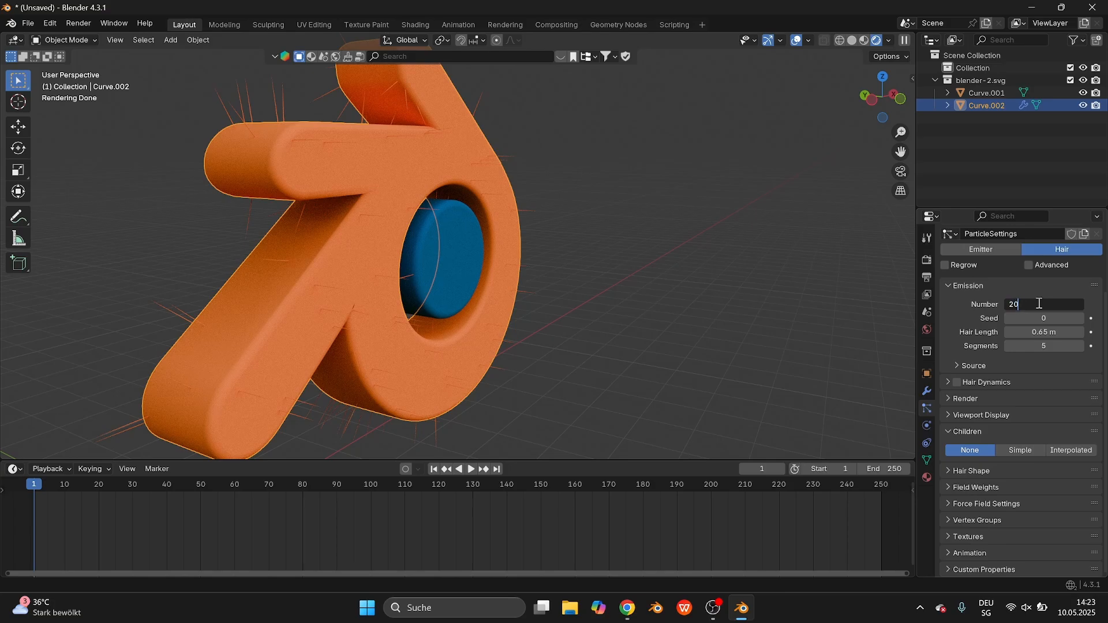
{"action": "key", "text": "Return"}
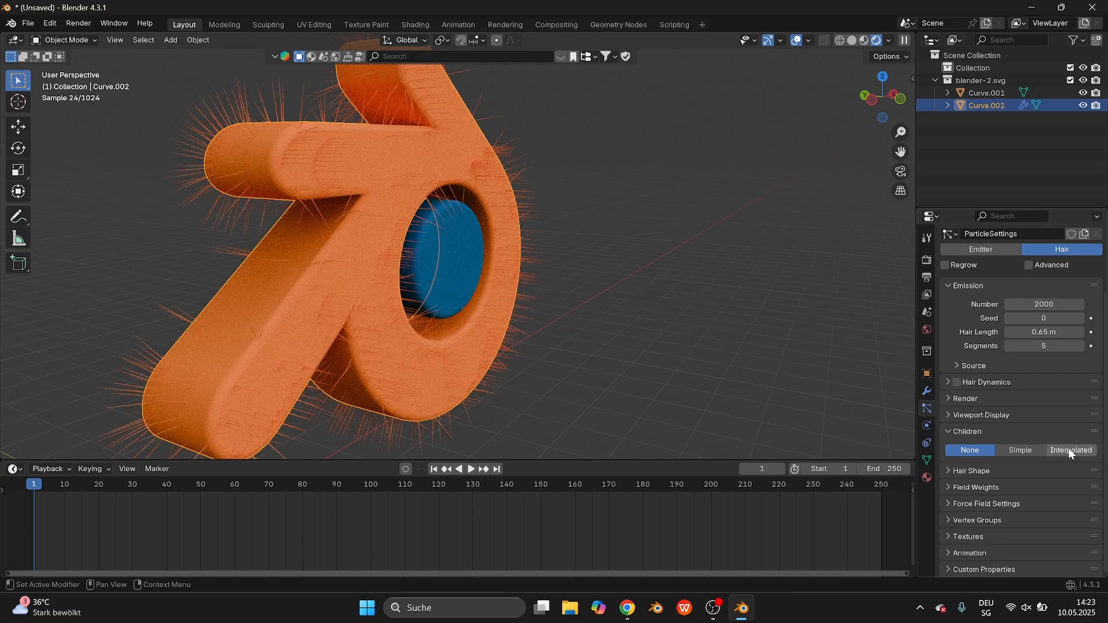
{"action": "left_click", "coordinate": [1068, 450]}
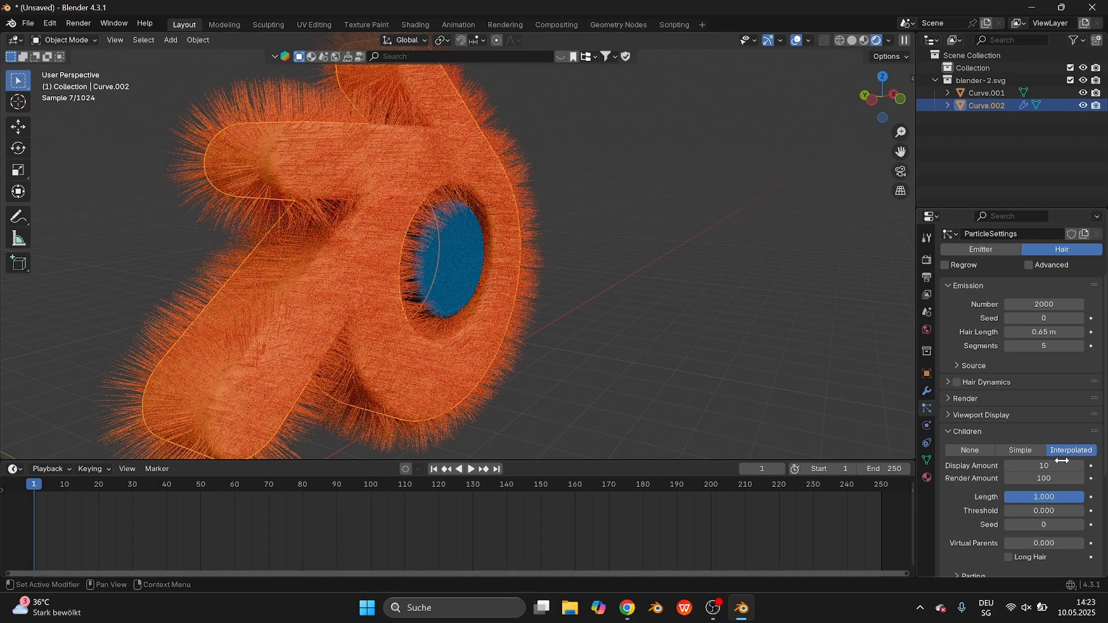
- Set the viewport display amount of the orange fur's interpolated children to 50
{"action": "left_click", "coordinate": [1052, 466]}
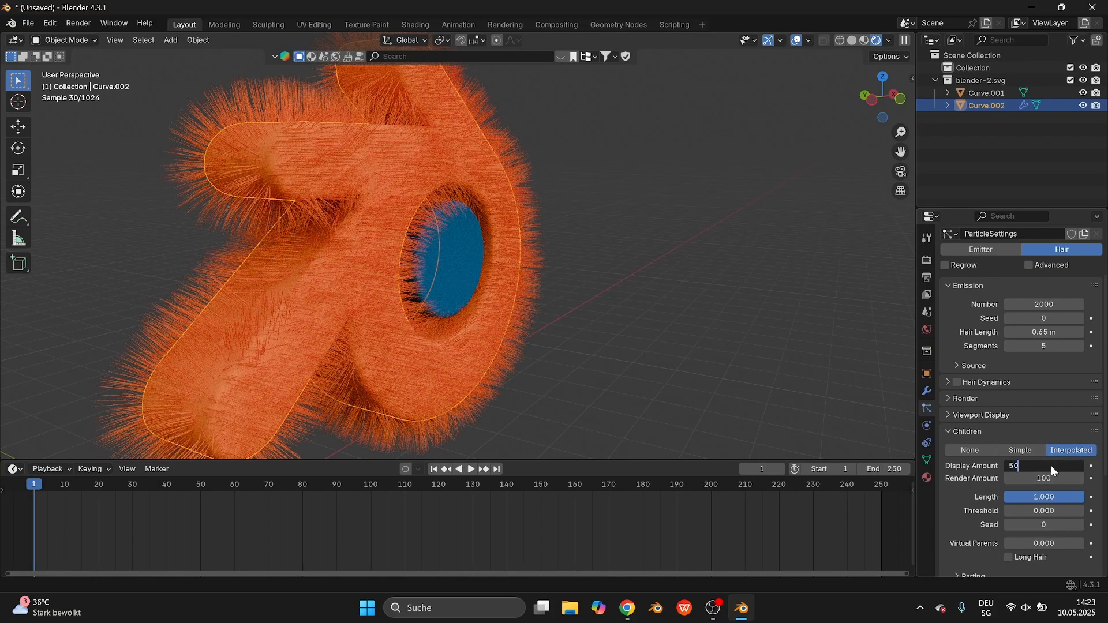
{"action": "key", "text": "Return"}
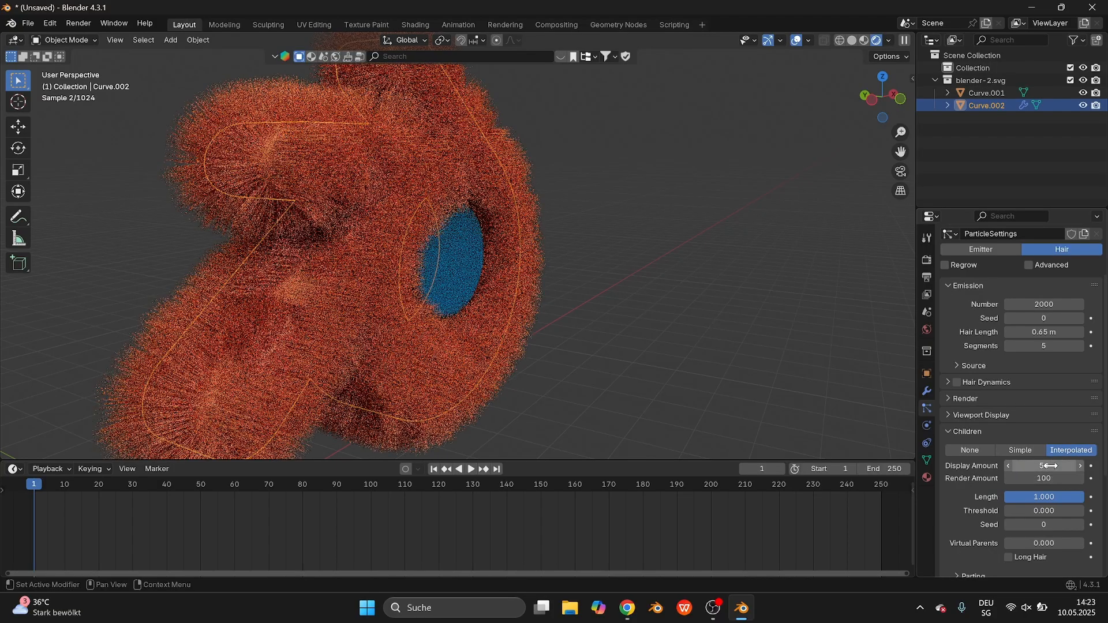
{"action": "left_click", "coordinate": [637, 260]}
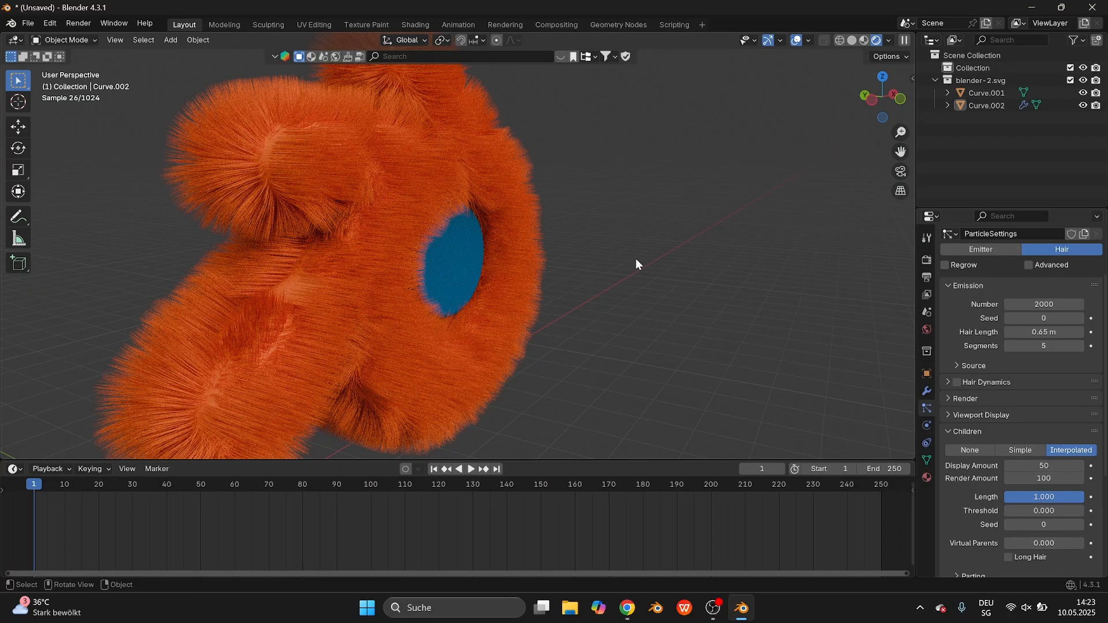
{"action": "scroll", "coordinate": [636, 258], "scroll_direction": "right", "scroll_amount": 10}
{"action": "scroll", "coordinate": [636, 258], "scroll_direction": "right", "scroll_amount": 3, "text": "shift"}
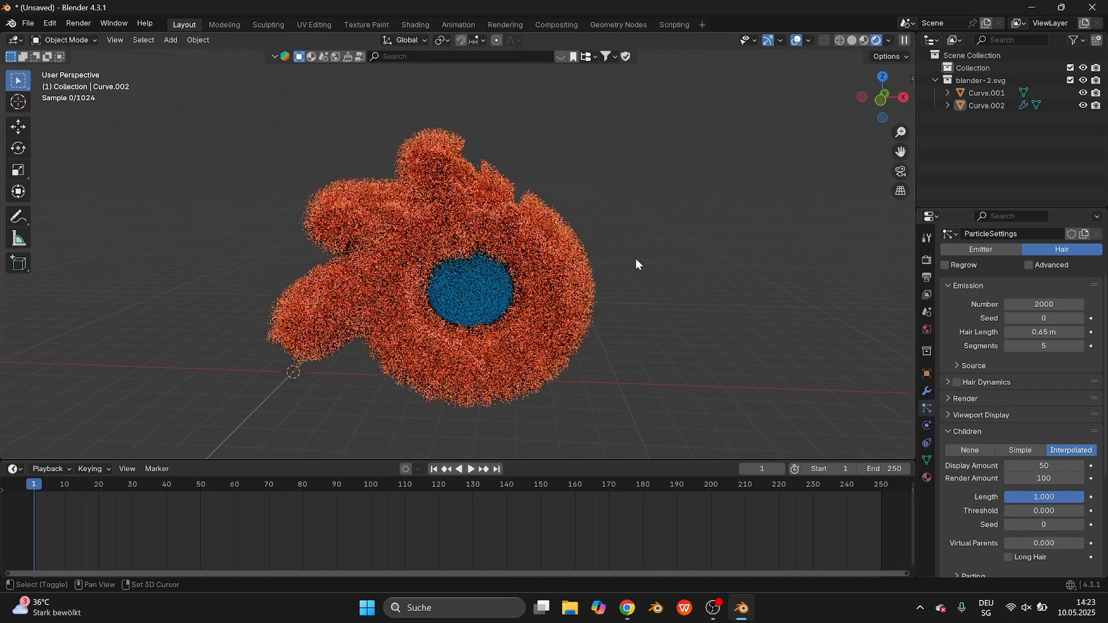
{"action": "scroll", "coordinate": [636, 258], "scroll_direction": "right", "scroll_amount": 2, "text": "shift"}
{"action": "scroll", "coordinate": [635, 258], "scroll_direction": "down", "scroll_amount": 3}
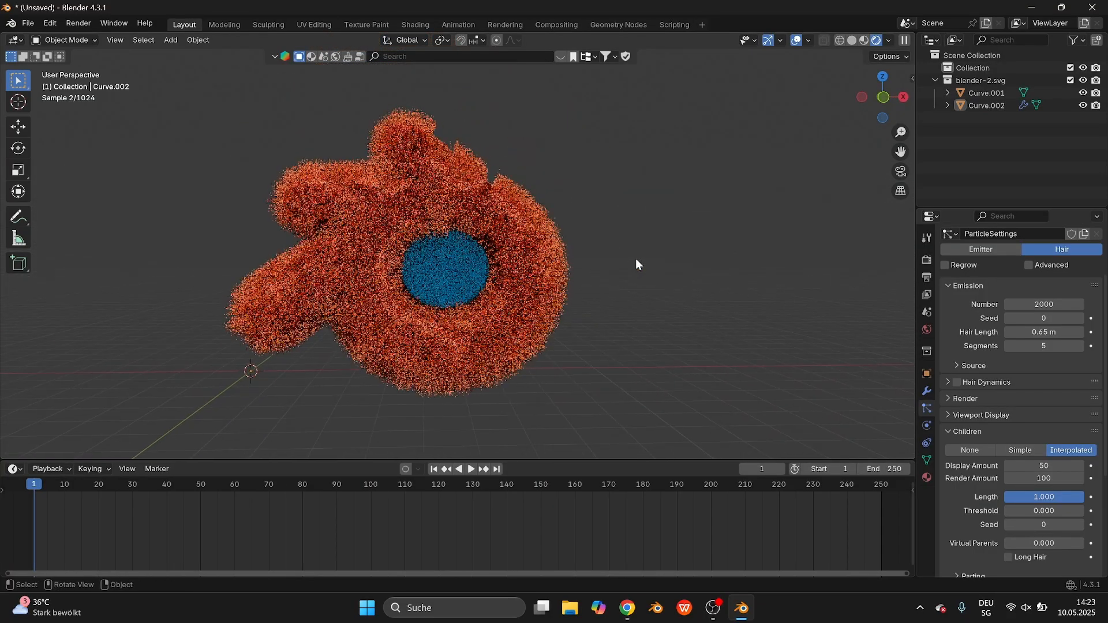
{"action": "scroll", "coordinate": [529, 256], "scroll_direction": "up", "scroll_amount": 3}
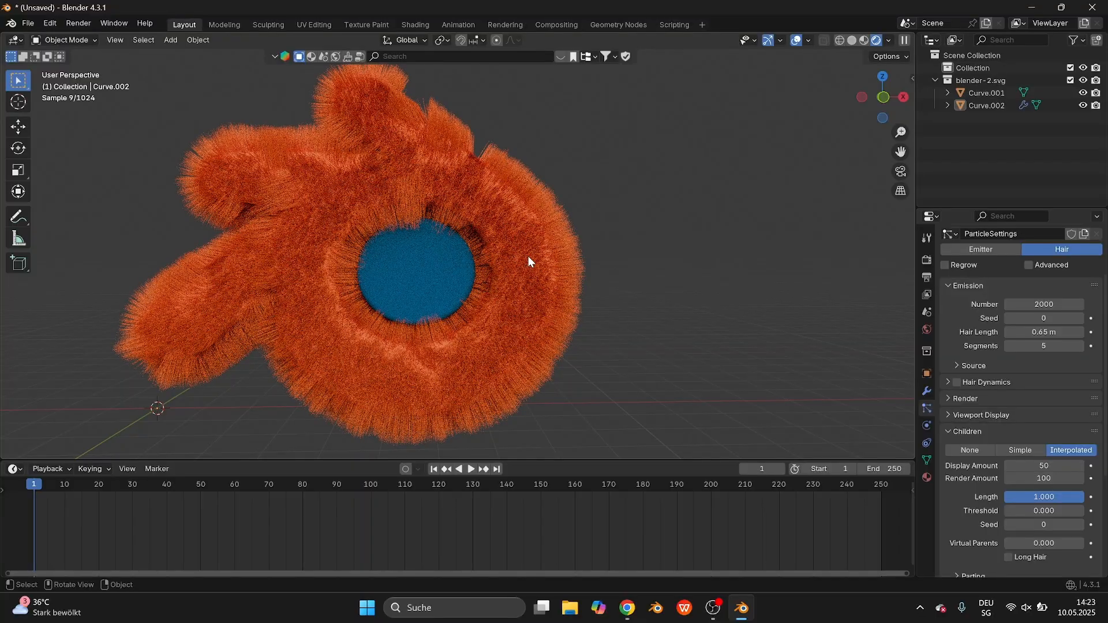
- Set the uniform roughness of the orange logo's child hairs to 0.1 and switch the viewport to solid shading
{"action": "left_click", "coordinate": [542, 264]}
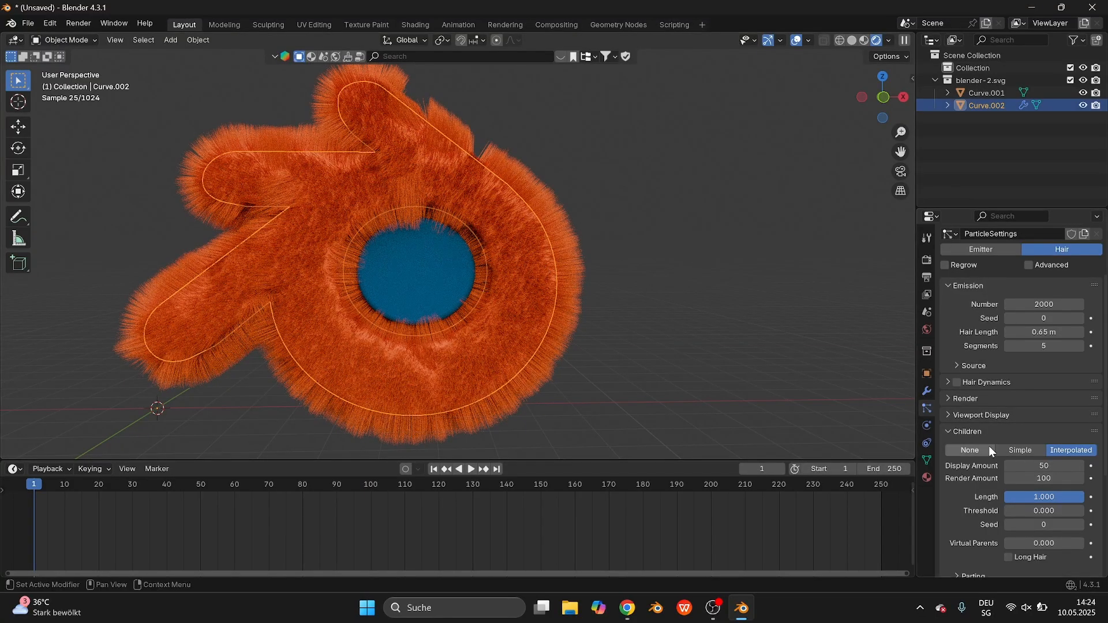
{"action": "scroll", "coordinate": [989, 445], "scroll_direction": "down", "scroll_amount": 5}
{"action": "left_click", "coordinate": [982, 476]}
{"action": "scroll", "coordinate": [983, 476], "scroll_direction": "down", "scroll_amount": 2}
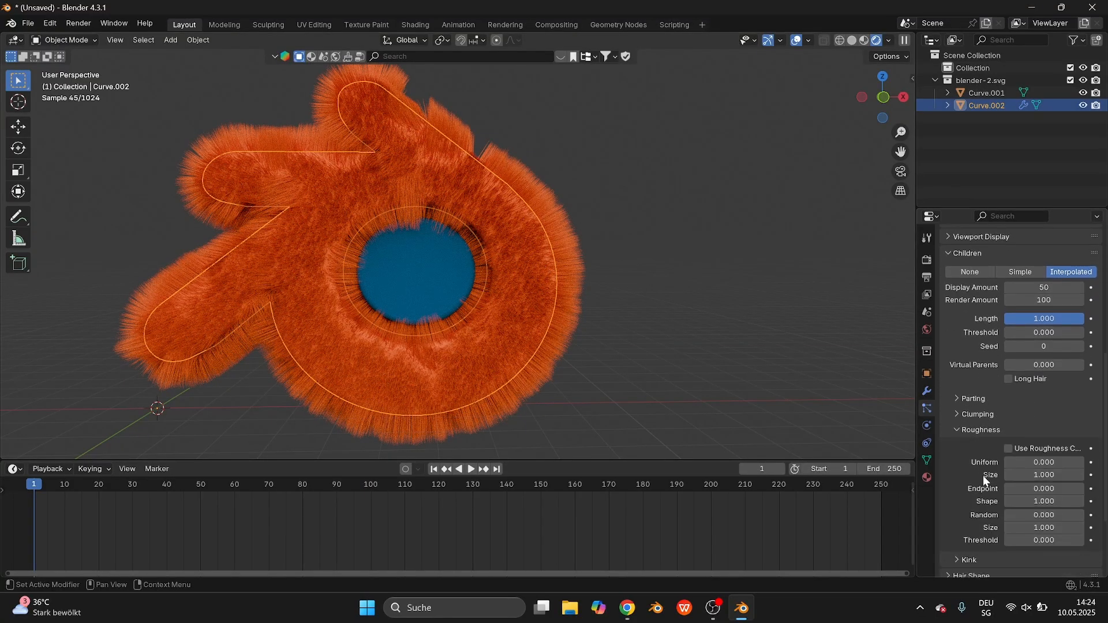
{"action": "left_click", "coordinate": [1034, 447]}
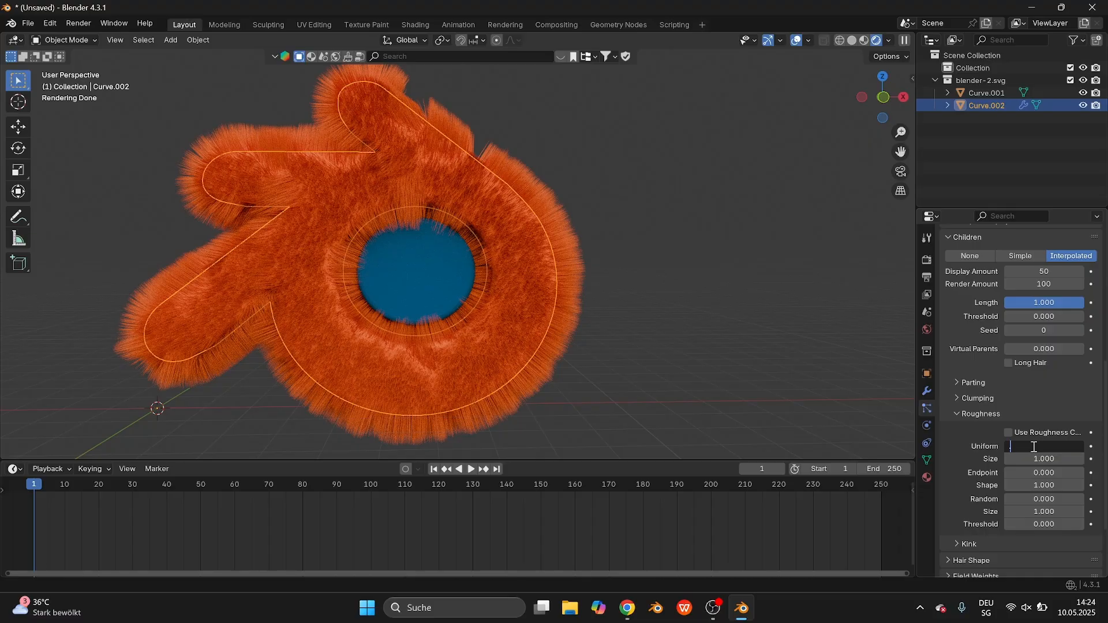
{"action": "type", "text": ".1"}
{"action": "key", "text": "Return"}
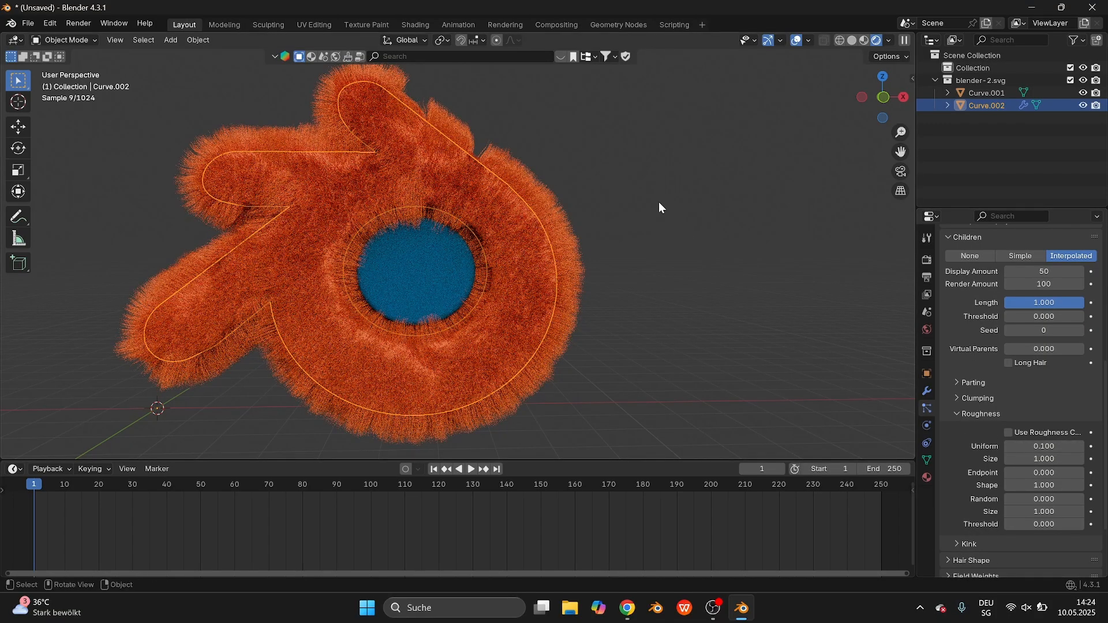
{"action": "left_click", "coordinate": [659, 202]}
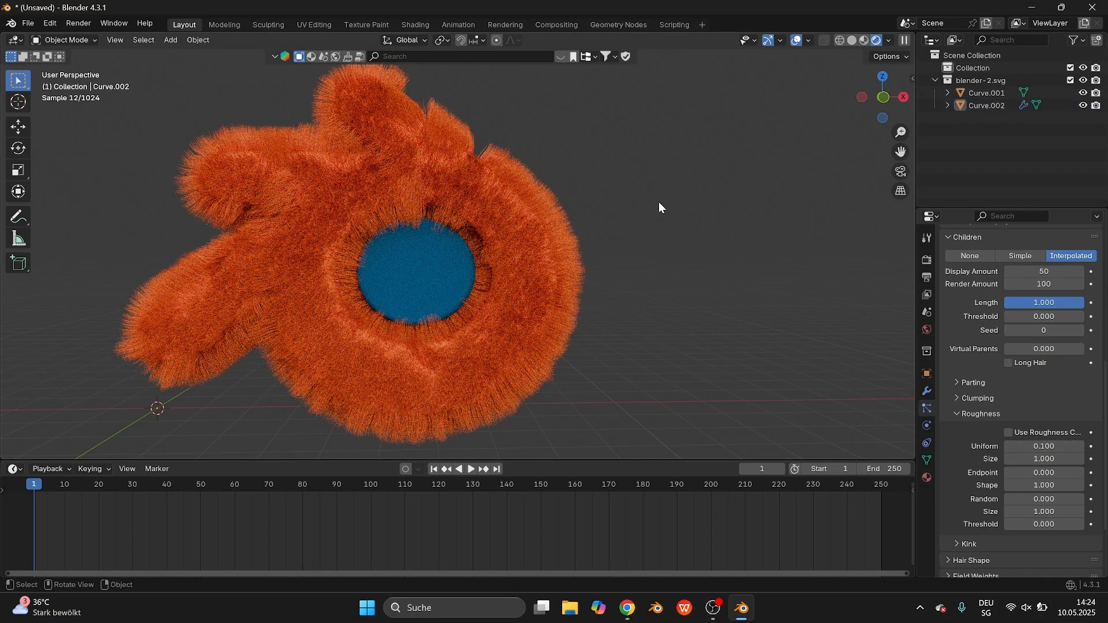
{"action": "left_click", "coordinate": [851, 40]}
{"action": "middle_click_drag", "start_coordinate": [545, 199], "coordinate": [549, 199]}
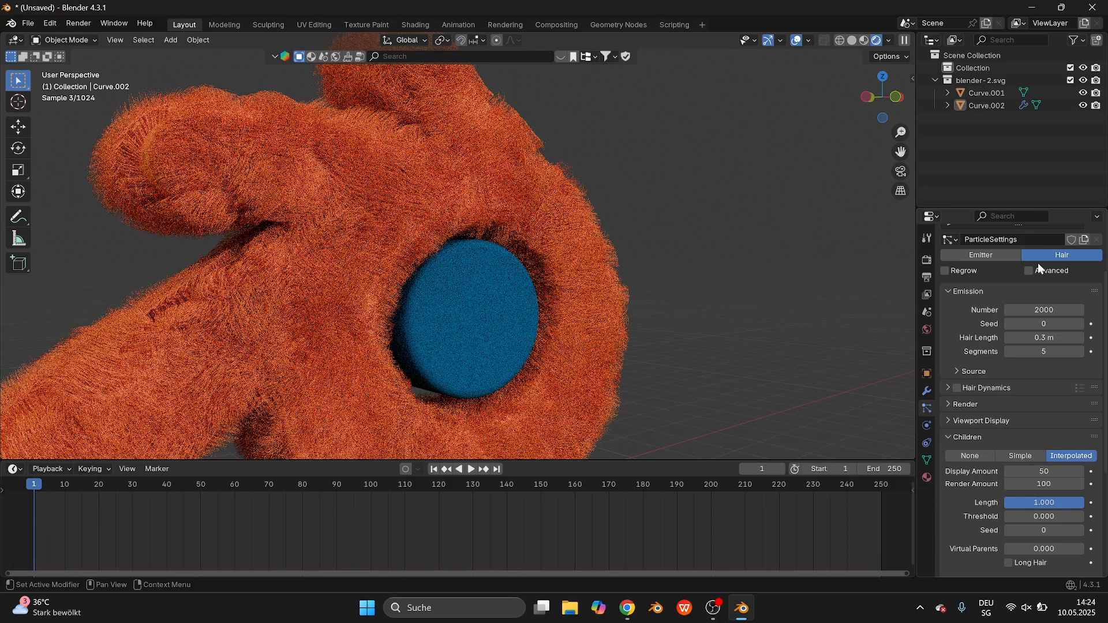
- Enable the advanced hair settings on the orange logo and set the Brownian force of its physics to 0.05
{"action": "left_click", "coordinate": [1029, 271]}
{"action": "scroll", "coordinate": [958, 417], "scroll_direction": "down", "scroll_amount": 2}
{"action": "left_click", "coordinate": [971, 401]}
{"action": "scroll", "coordinate": [971, 401], "scroll_direction": "down", "scroll_amount": 2}
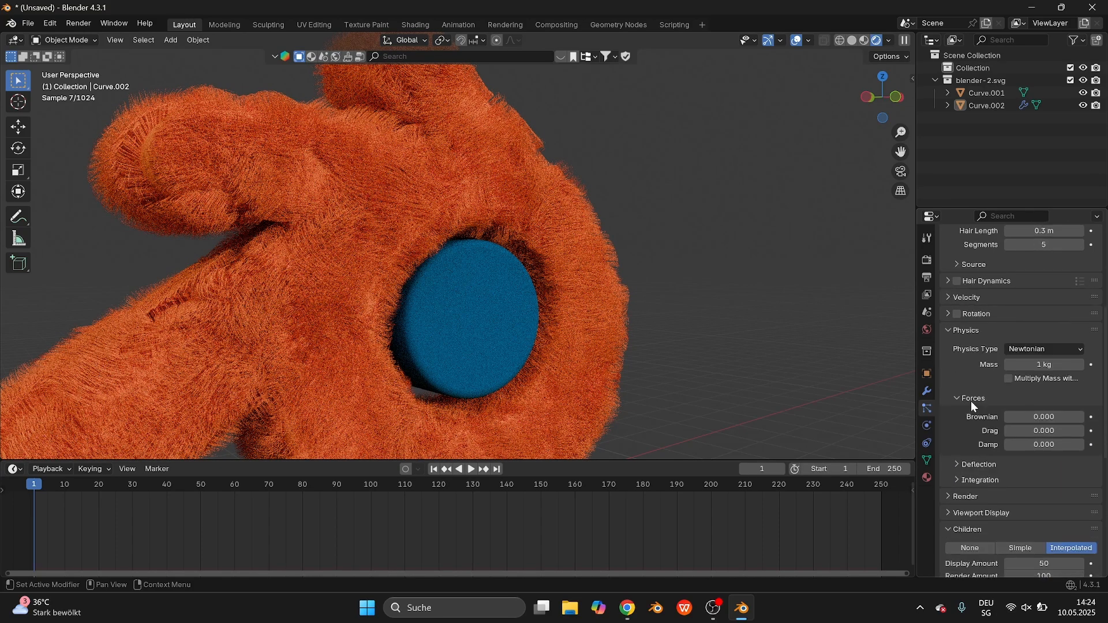
{"action": "left_click", "coordinate": [1031, 412]}
{"action": "type", "text": ".1"}
{"action": "key", "text": "Return"}
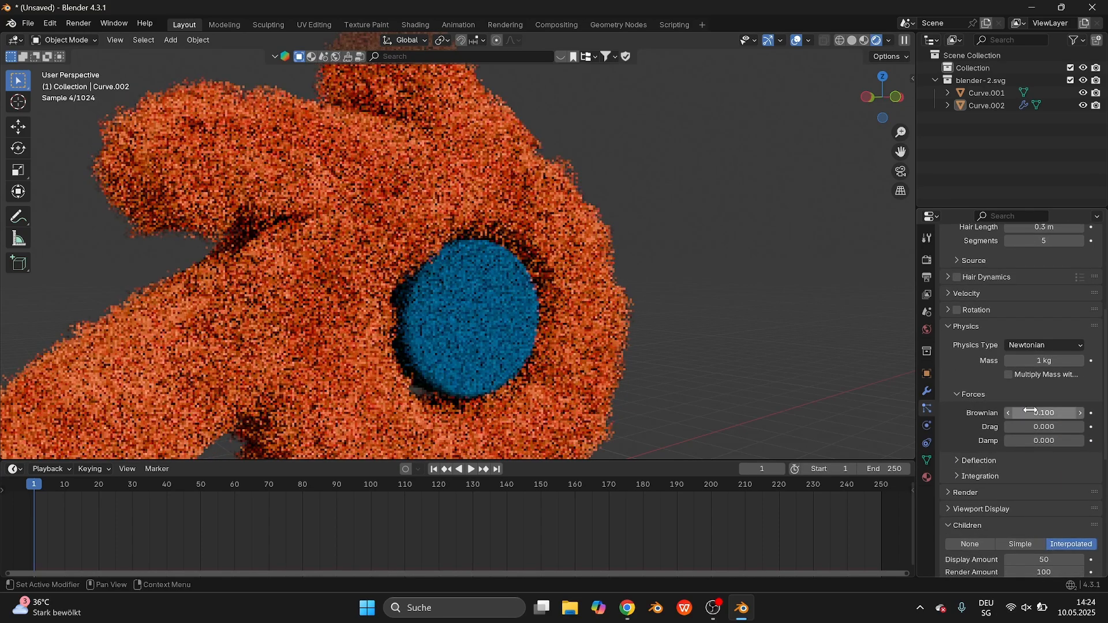
{"action": "left_click", "coordinate": [1032, 411]}
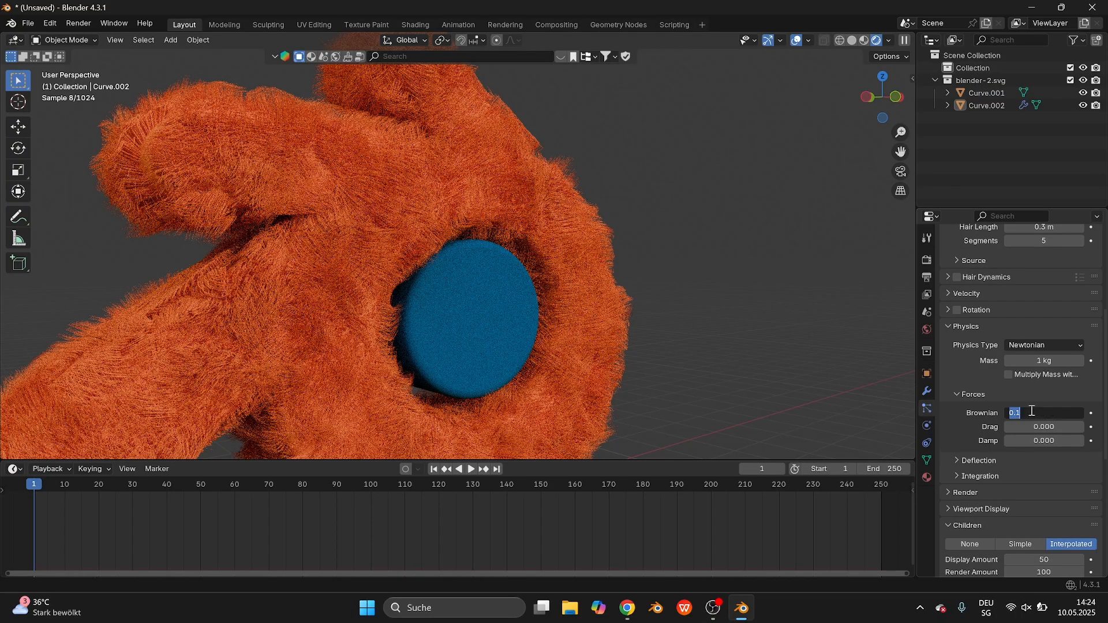
{"action": "type", "text": ".05"}
{"action": "key", "text": "Return"}
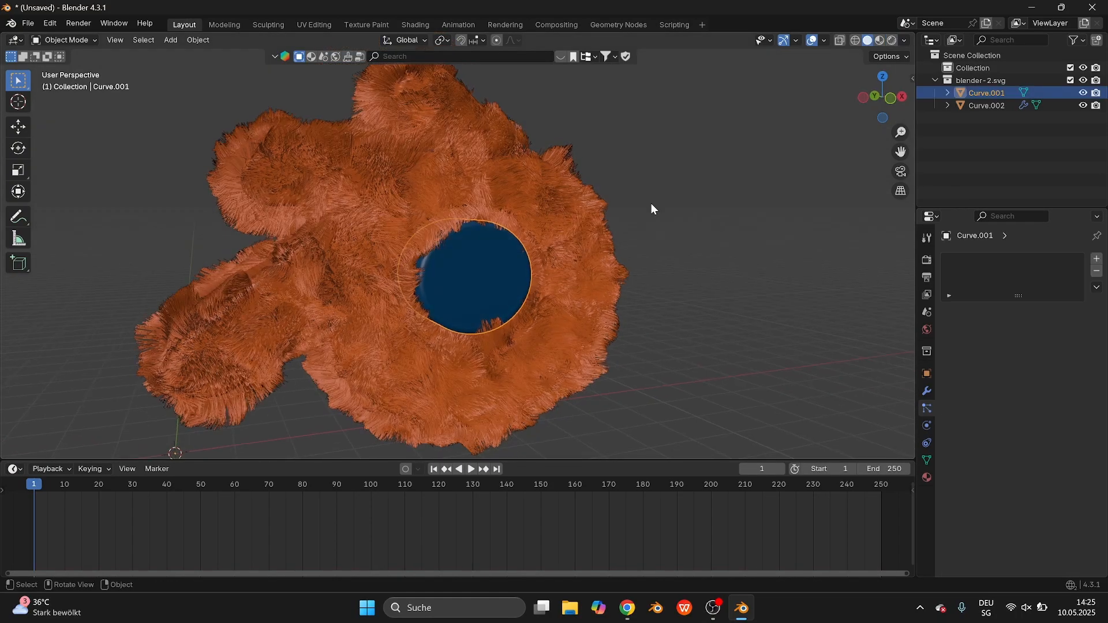
- Copy the orange logo's modifiers to the blue centre disc so it gets the same fur, and preview it in rendered shading
{"action": "left_click", "coordinate": [558, 276]}
{"action": "left_click", "coordinate": [501, 275], "text": "shift"}
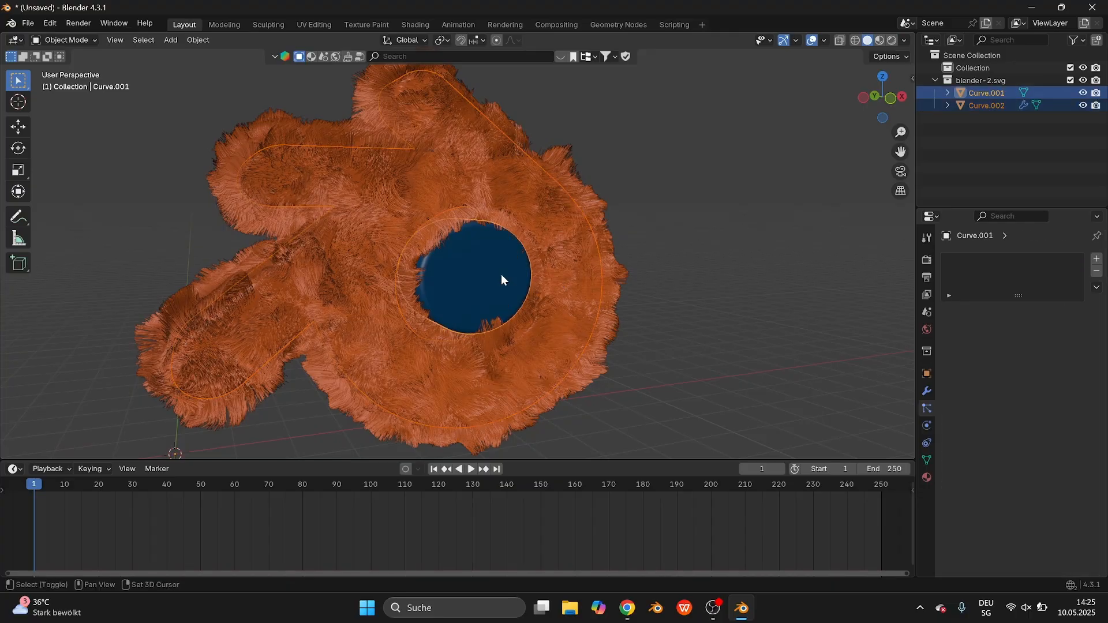
{"action": "left_click", "coordinate": [476, 272]}
{"action": "left_click", "coordinate": [558, 266], "text": "shift"}
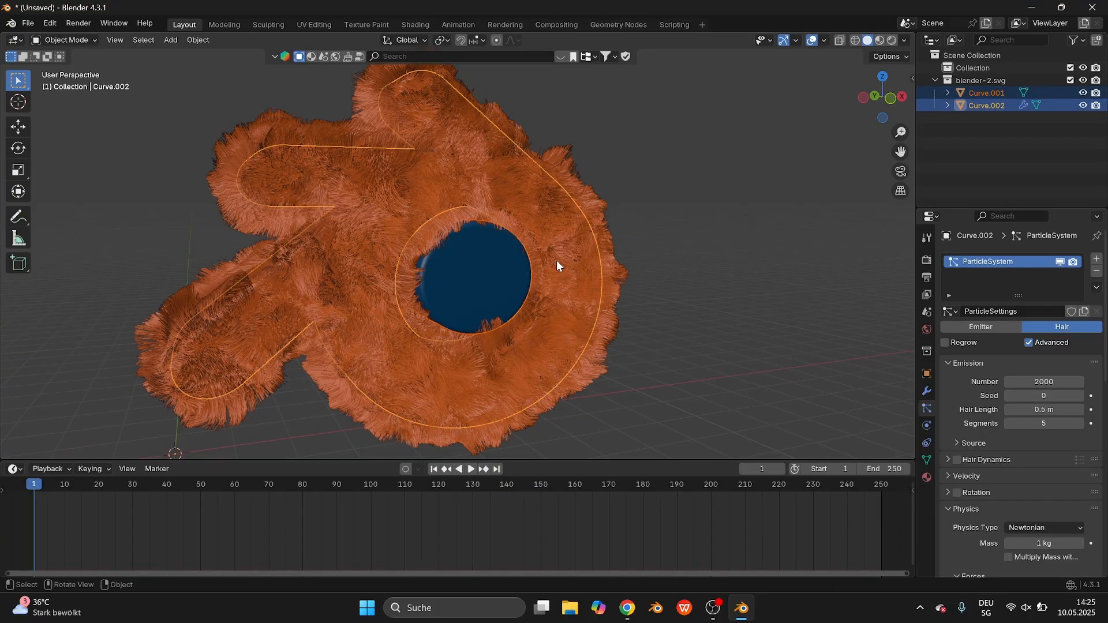
{"action": "left_click", "coordinate": [198, 40]}
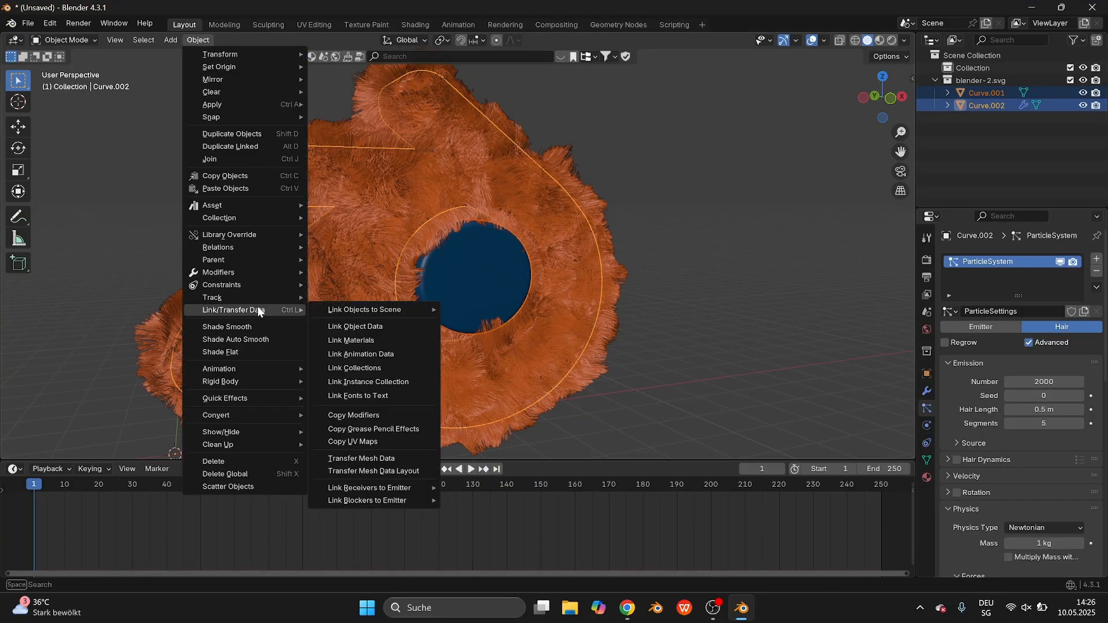
{"action": "mouse_move", "coordinate": [269, 310]}
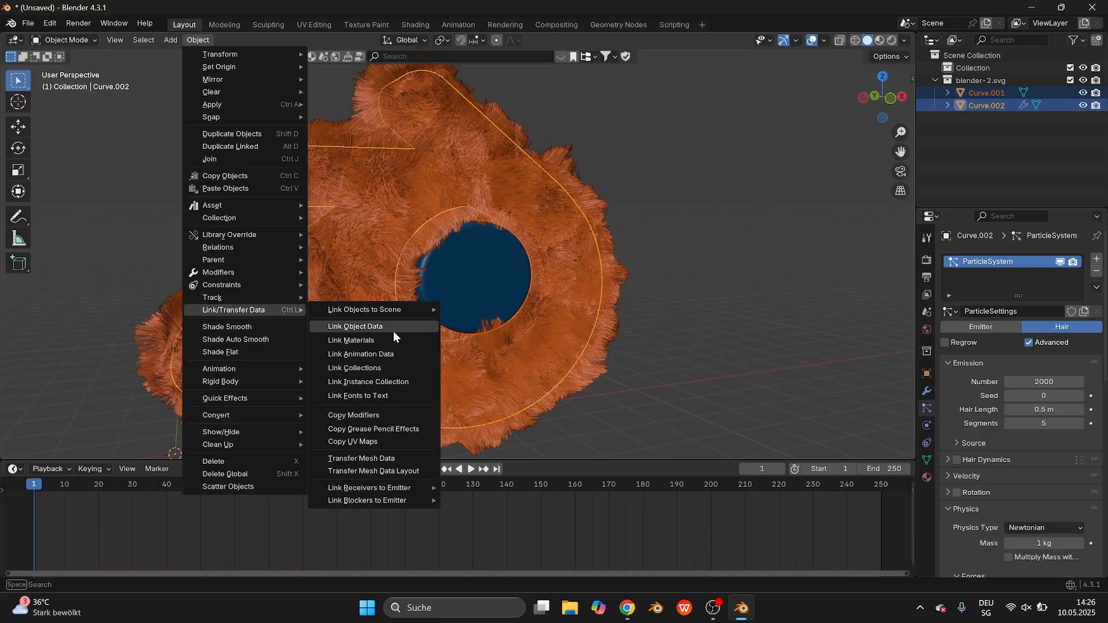
{"action": "left_click", "coordinate": [388, 415]}
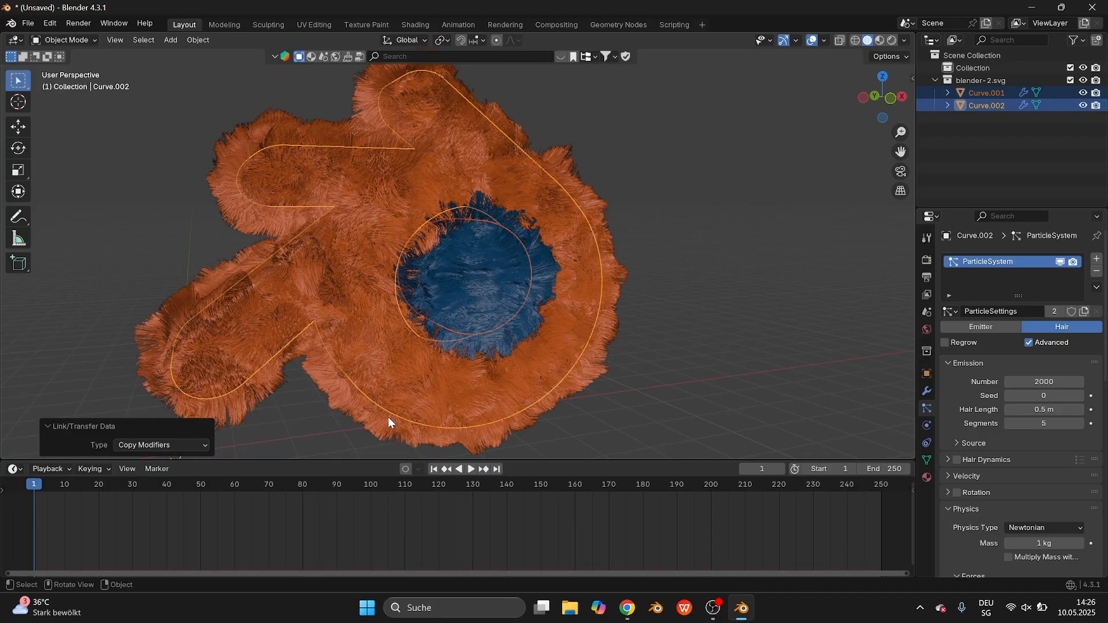
{"action": "left_click", "coordinate": [500, 290]}
{"action": "left_click", "coordinate": [647, 209]}
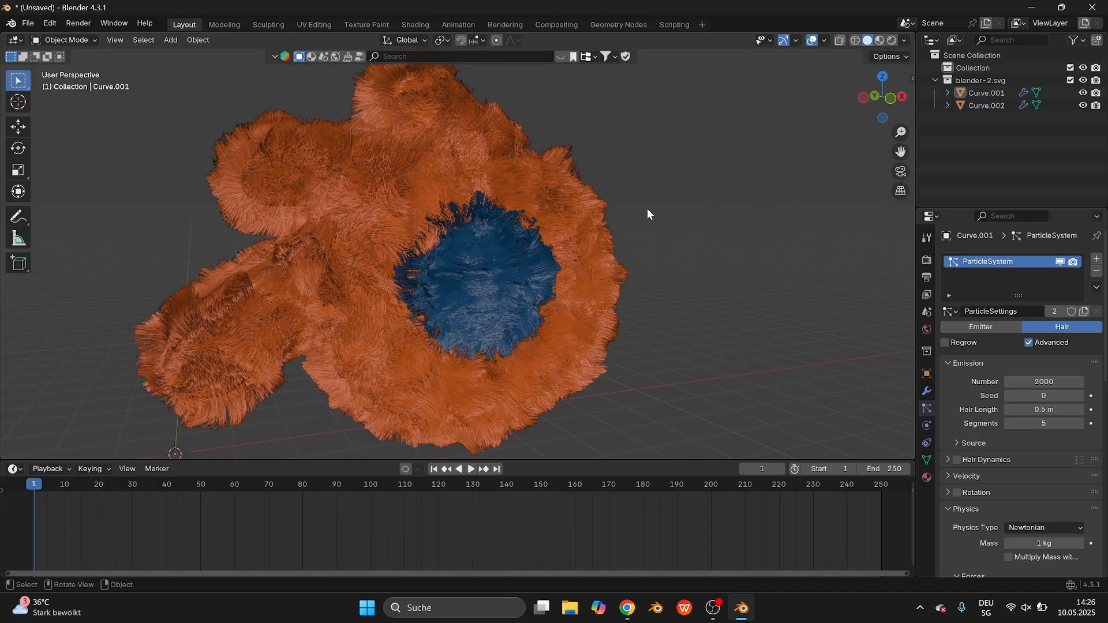
{"action": "left_click", "coordinate": [892, 40]}
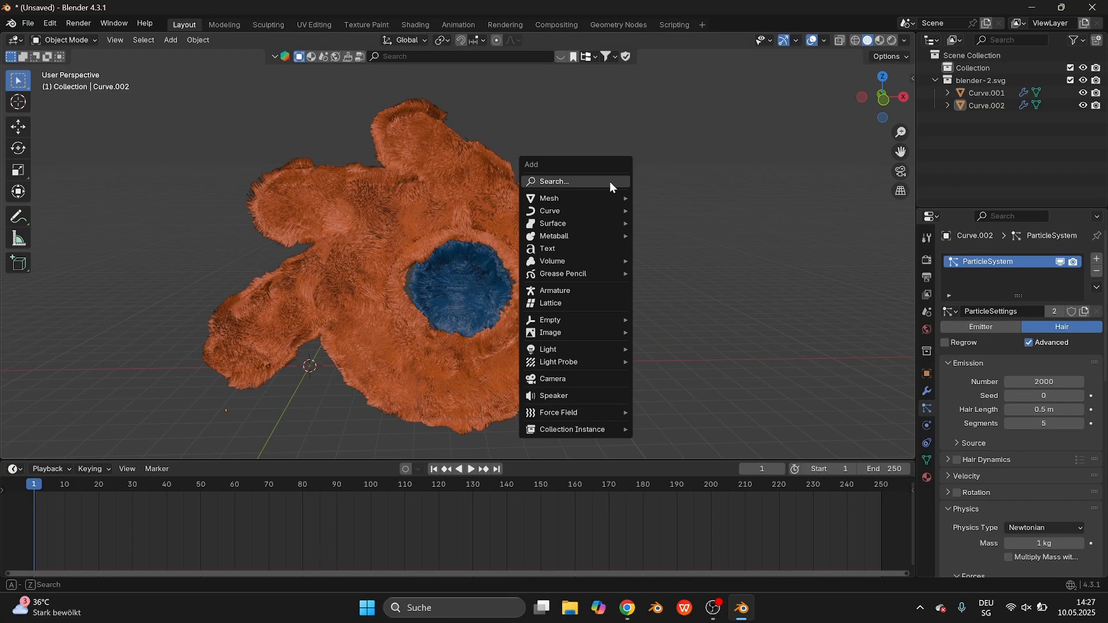
- Add a Turbulence force field and move it beyond the upper right of the furry logo
{"action": "mouse_move", "coordinate": [586, 414]}
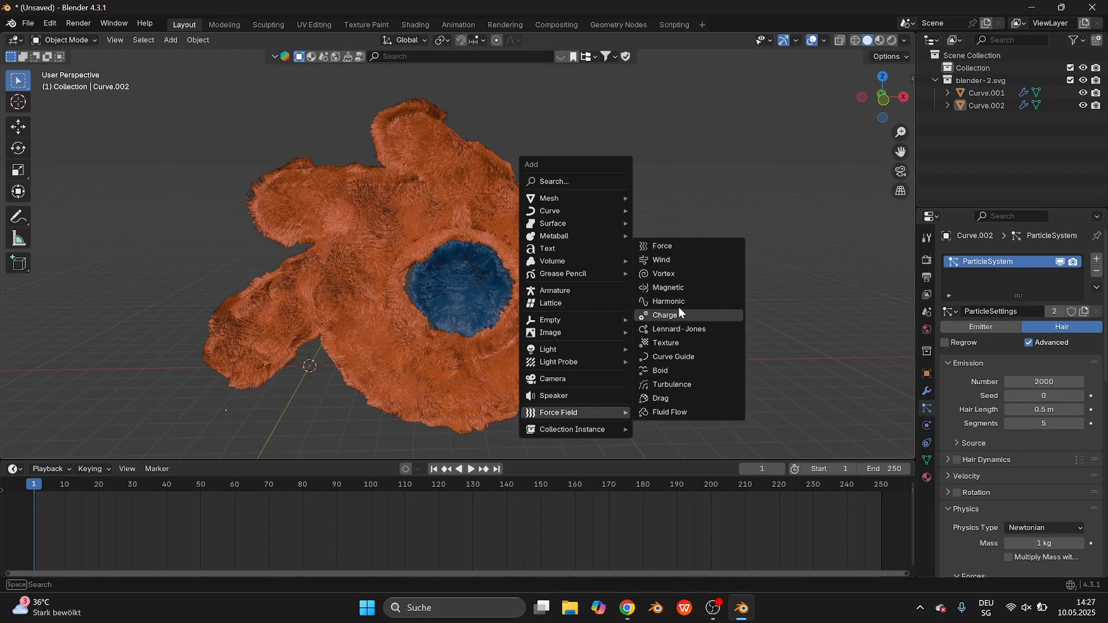
{"action": "left_click", "coordinate": [671, 384]}
{"action": "key", "text": "g"}
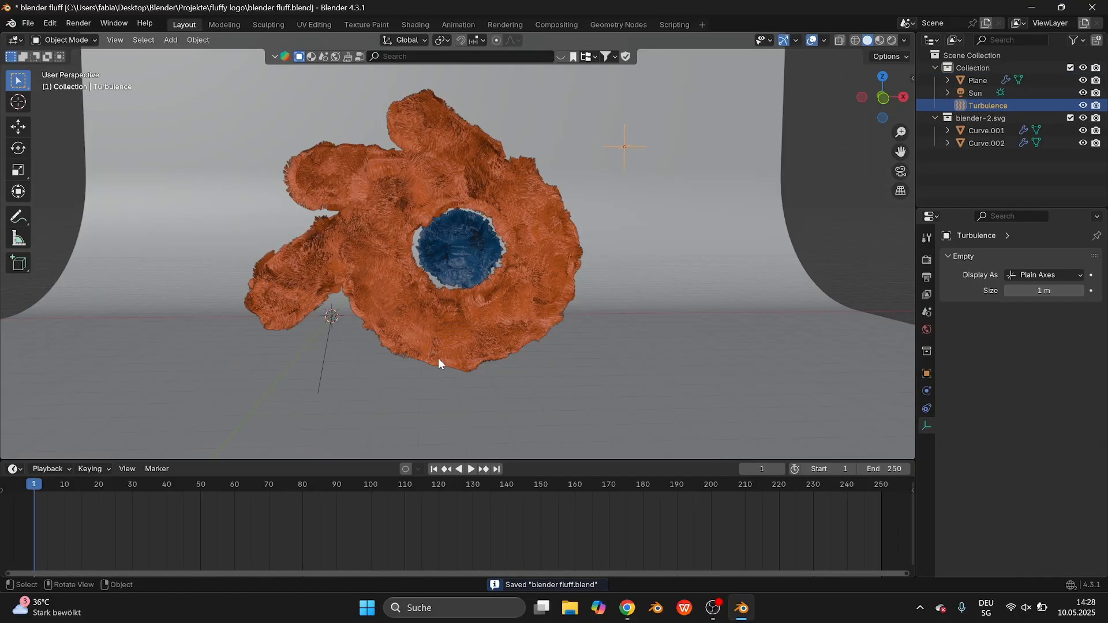
- At frame 72, move the turbulence field about 2.9 m in X and -2.2 m in Z and keyframe it
{"action": "left_click_drag", "start_coordinate": [245, 503], "coordinate": [274, 490]}
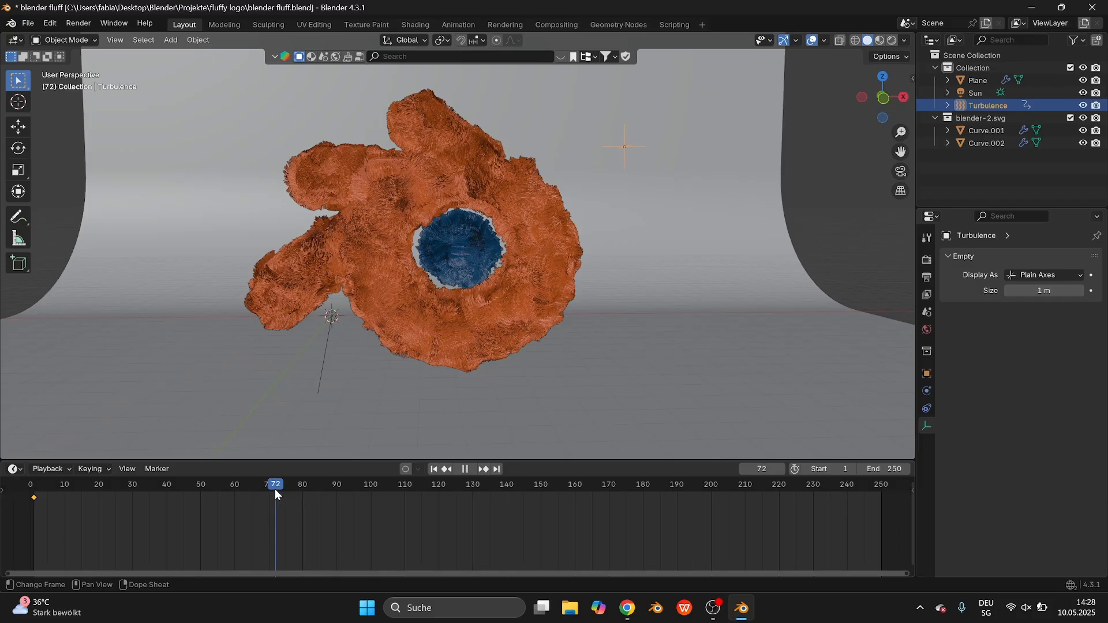
{"action": "key", "text": "g"}
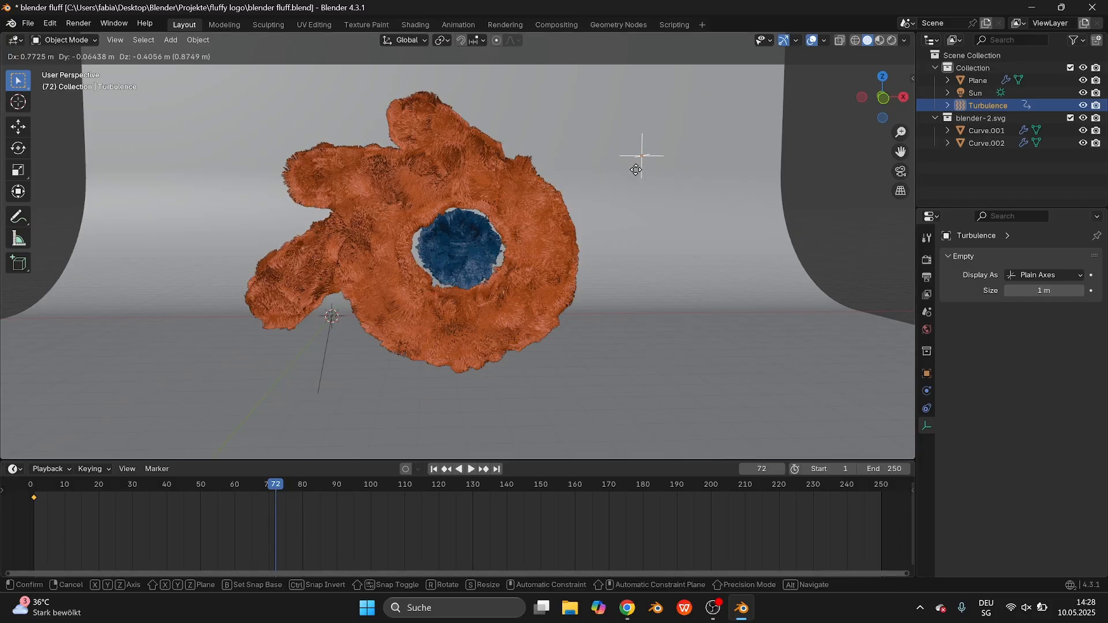
{"action": "left_click", "coordinate": [677, 203]}
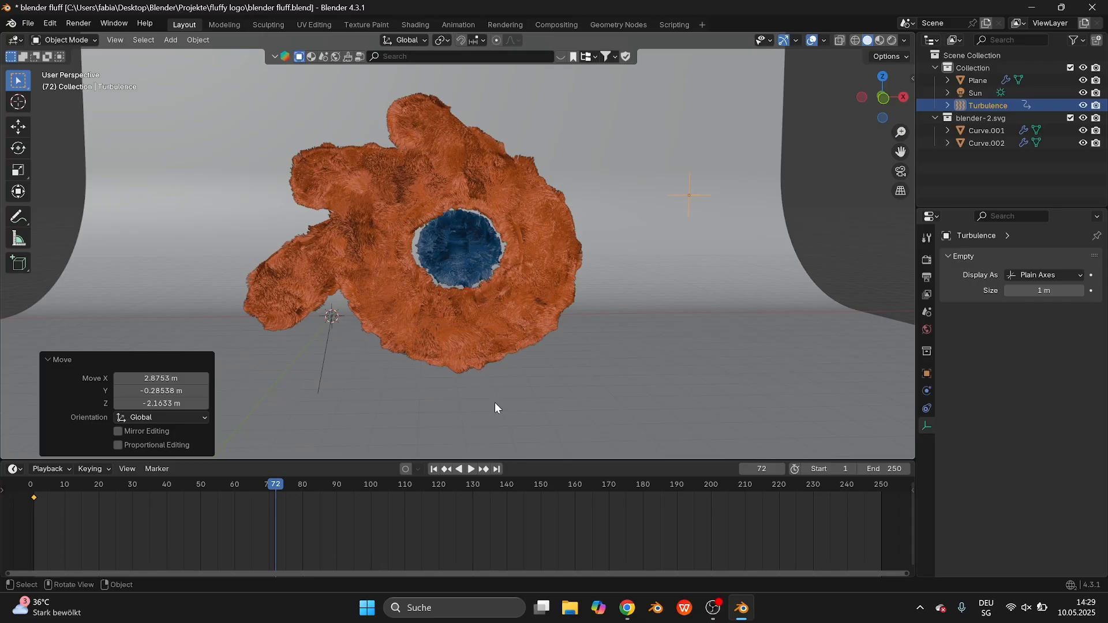
{"action": "key", "text": "i"}
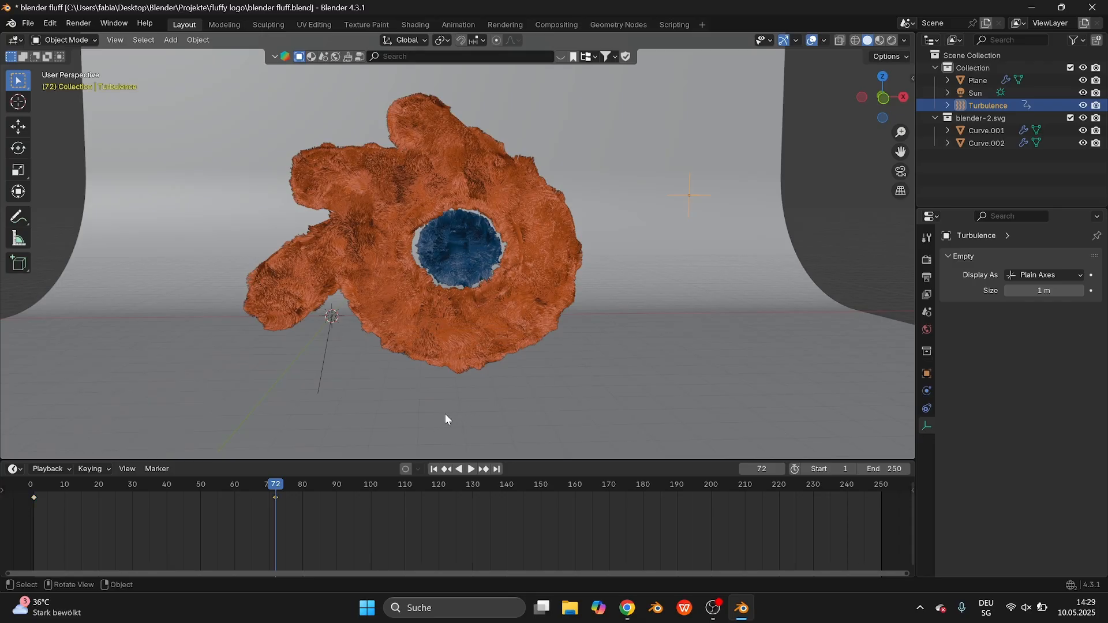
- Set the interpolation of the turbulence field's two keyframes to Linear and stop the animation playback
{"action": "left_click_drag", "start_coordinate": [300, 515], "coordinate": [33, 497]}
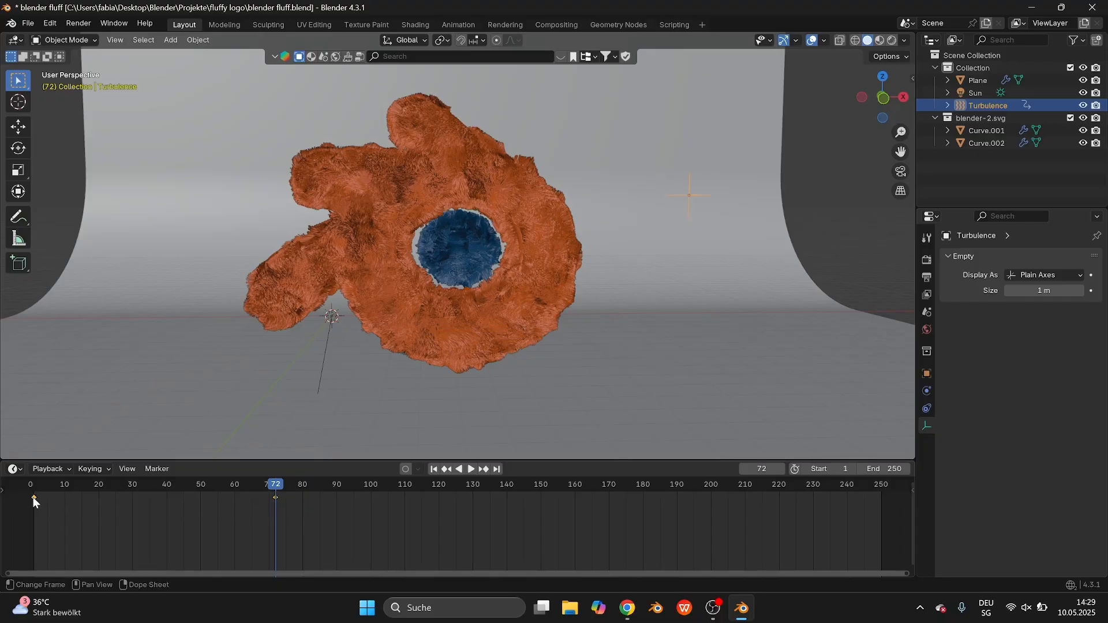
{"action": "right_click", "coordinate": [33, 497]}
{"action": "mouse_move", "coordinate": [33, 496]}
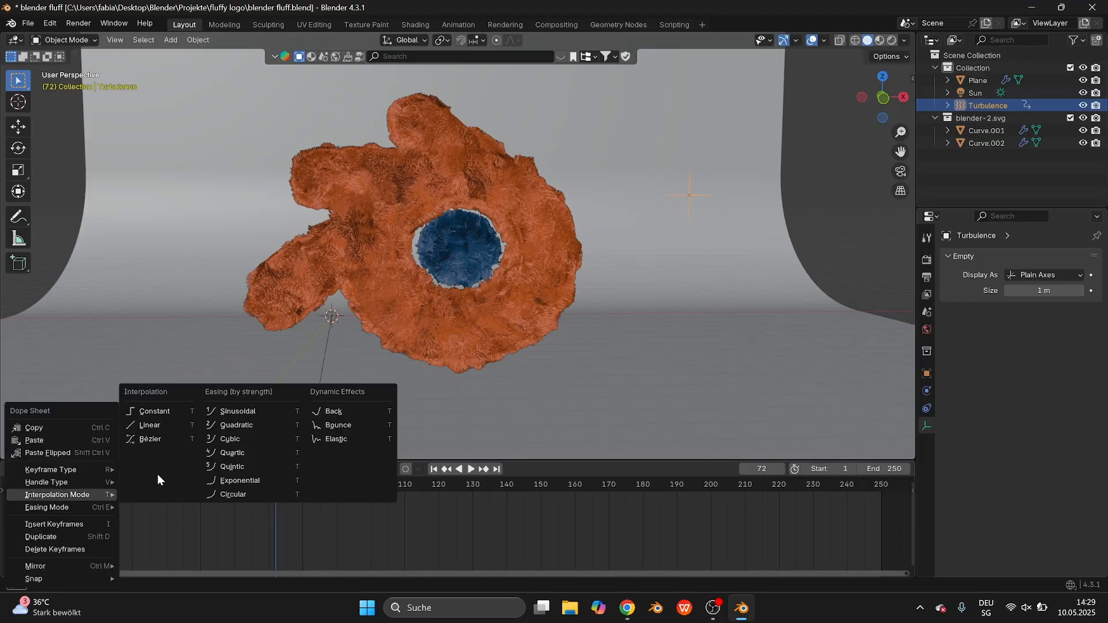
{"action": "left_click", "coordinate": [156, 427]}
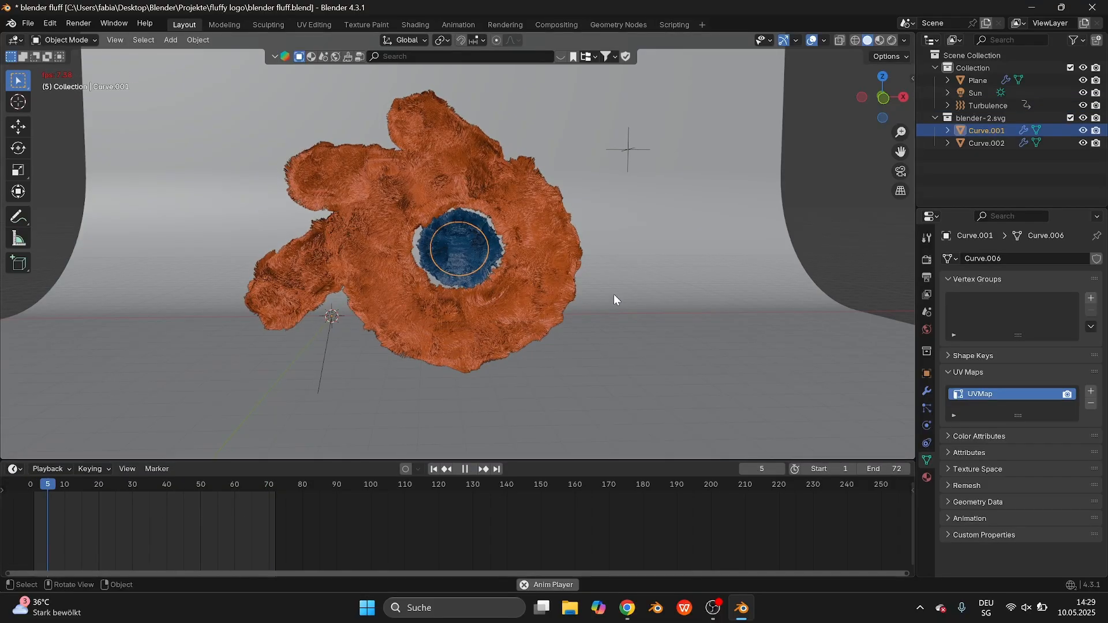
{"action": "left_click", "coordinate": [614, 294]}
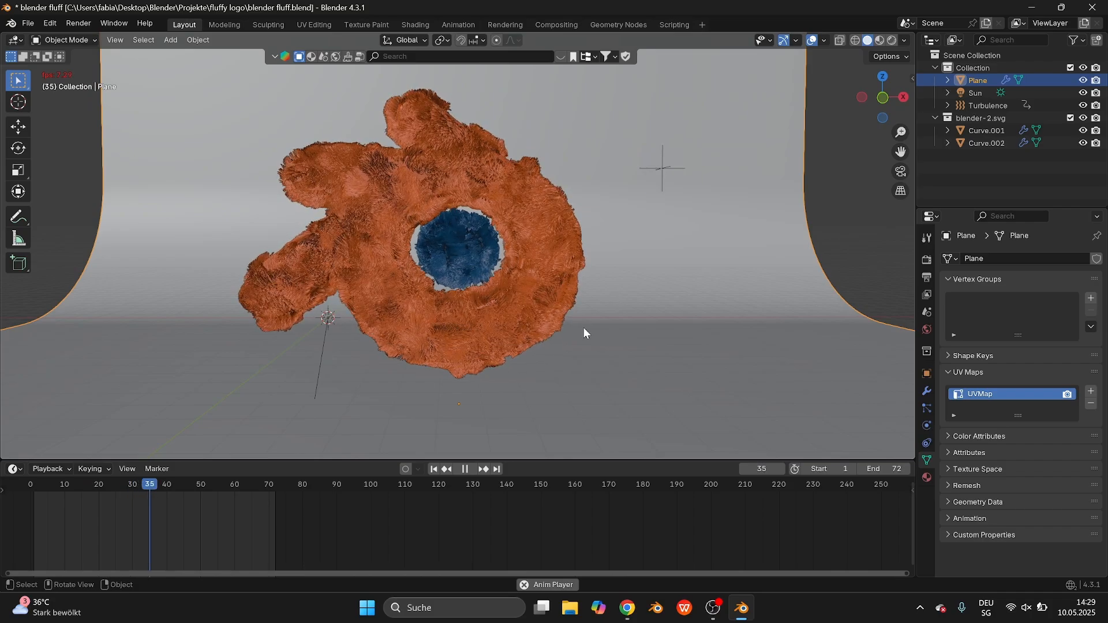
{"action": "left_click", "coordinate": [465, 469]}
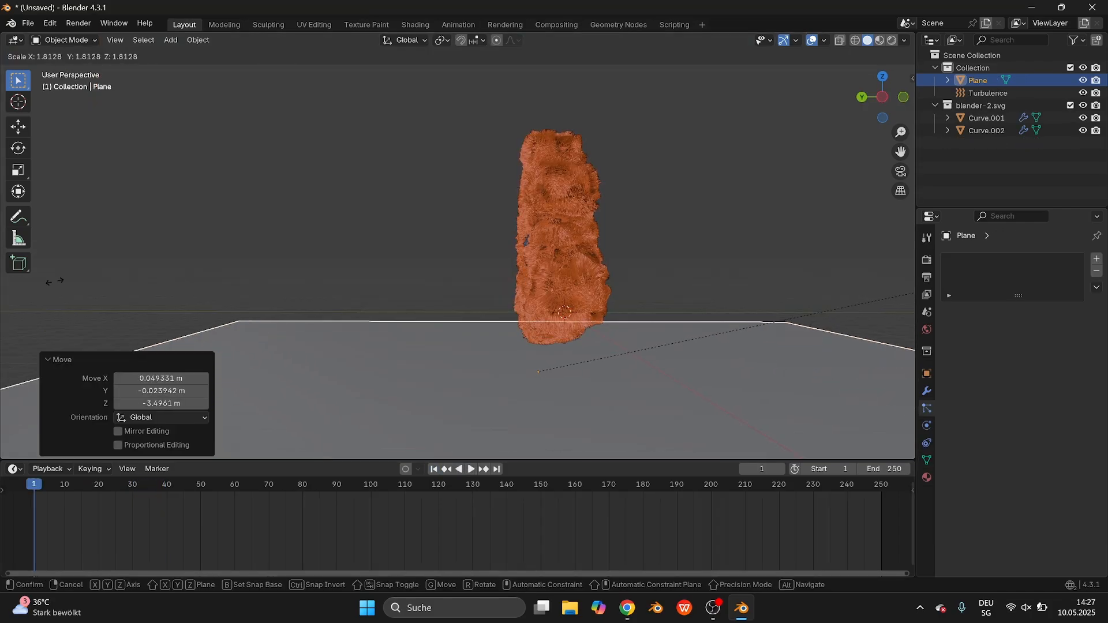
- Scale up the floor plane beneath the furry logo
{"action": "left_click", "coordinate": [149, 239]}
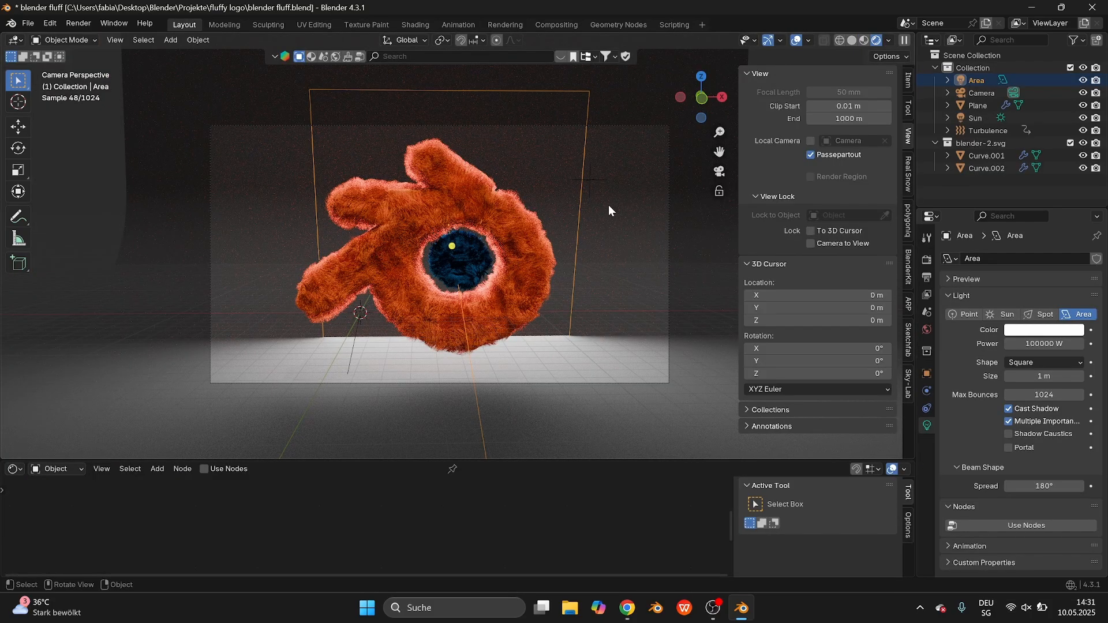
- Select the backdrop plane behind the furry logo
{"action": "left_click", "coordinate": [609, 205]}
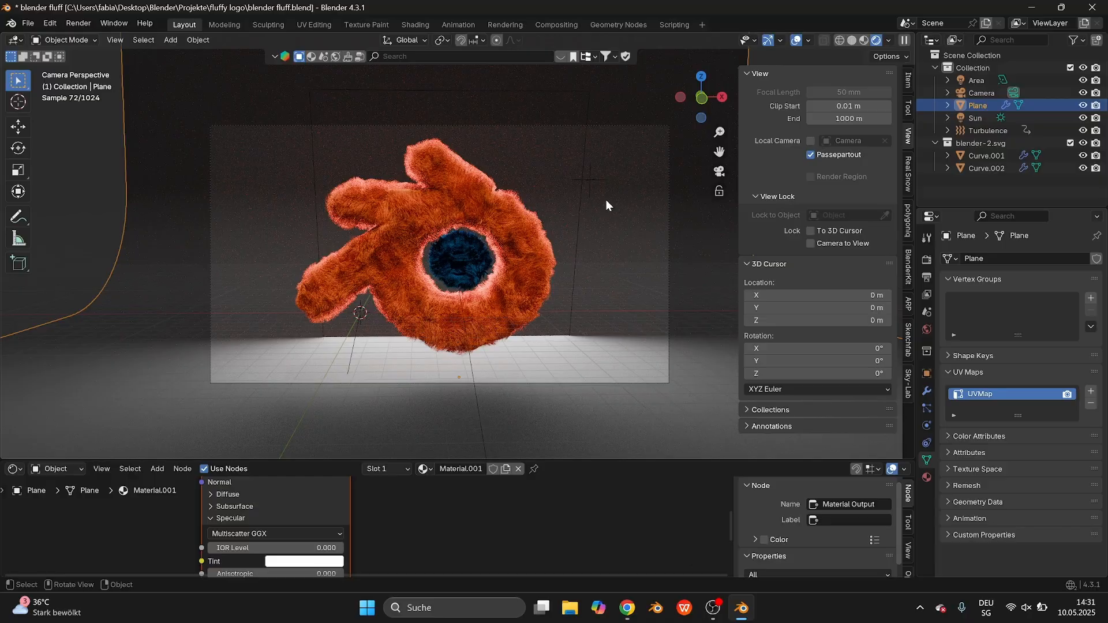
{"action": "left_click", "coordinate": [584, 167], "text": "shift"}
{"action": "left_click", "coordinate": [582, 161], "text": "shift"}
{"action": "left_click", "coordinate": [605, 168], "text": "shift"}
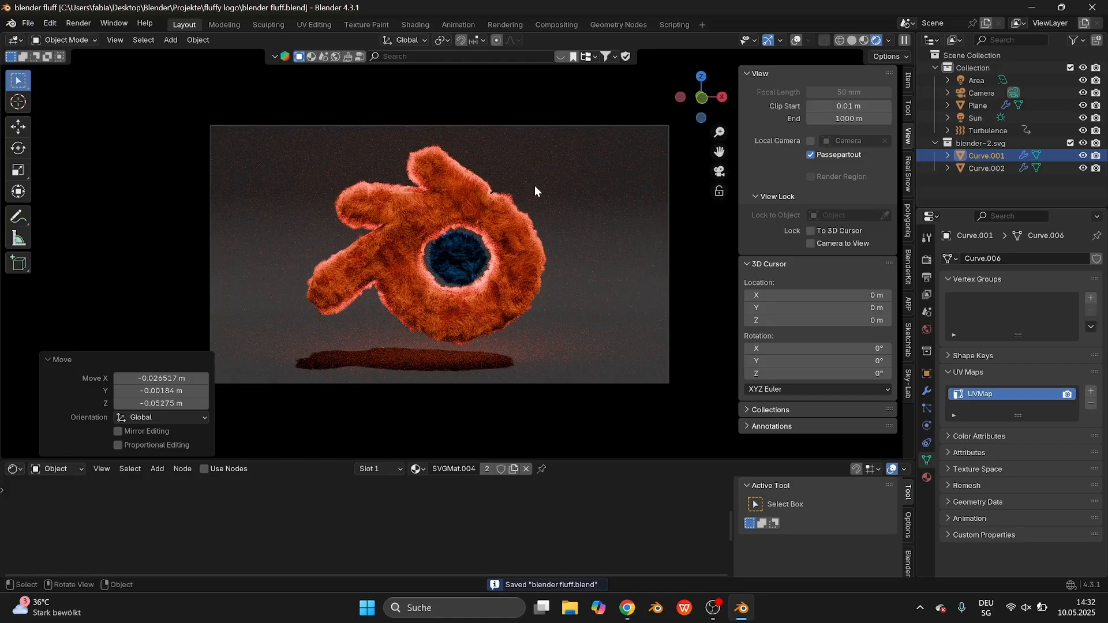
- Set the Sun light's angle to 100° and raise the exposure in the scene's color management
{"action": "left_click", "coordinate": [988, 119]}
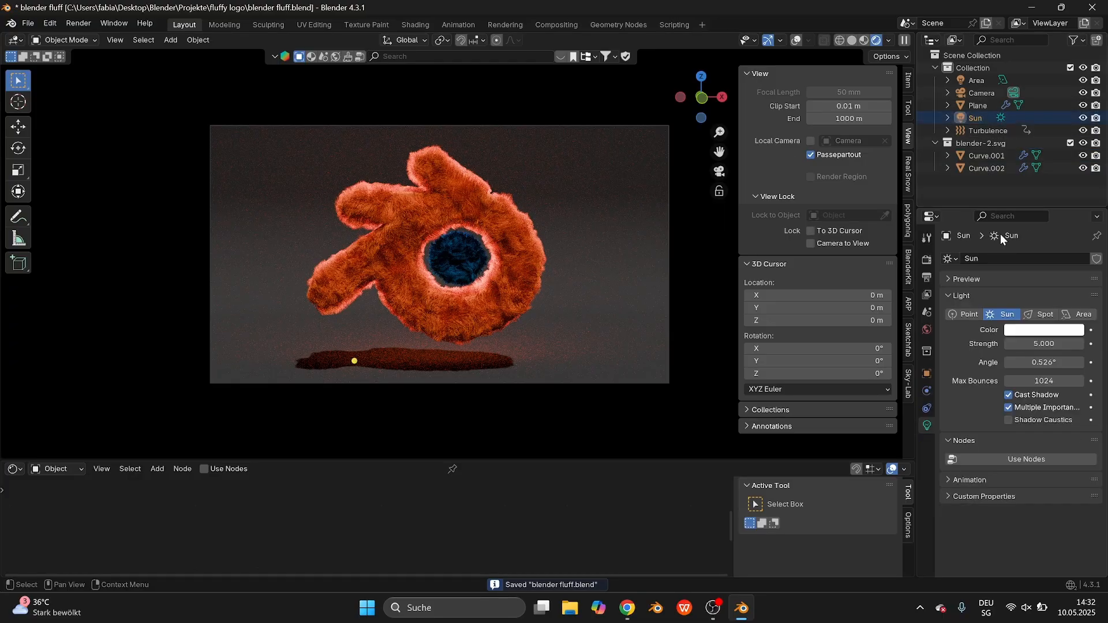
{"action": "left_click", "coordinate": [1046, 362]}
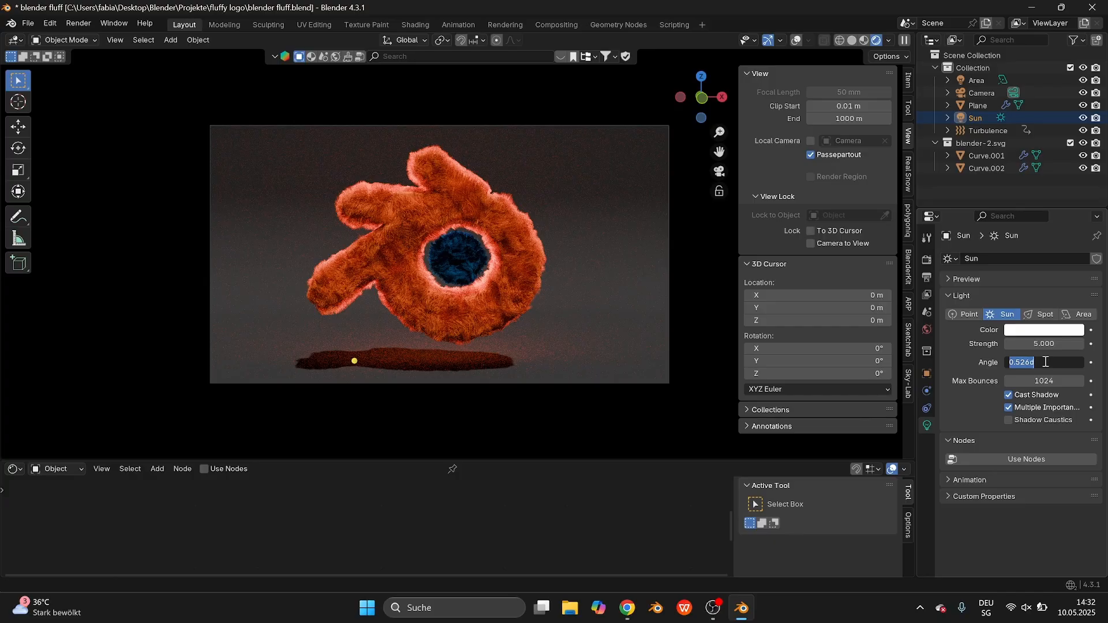
{"action": "type", "text": "100"}
{"action": "key", "text": "Return"}
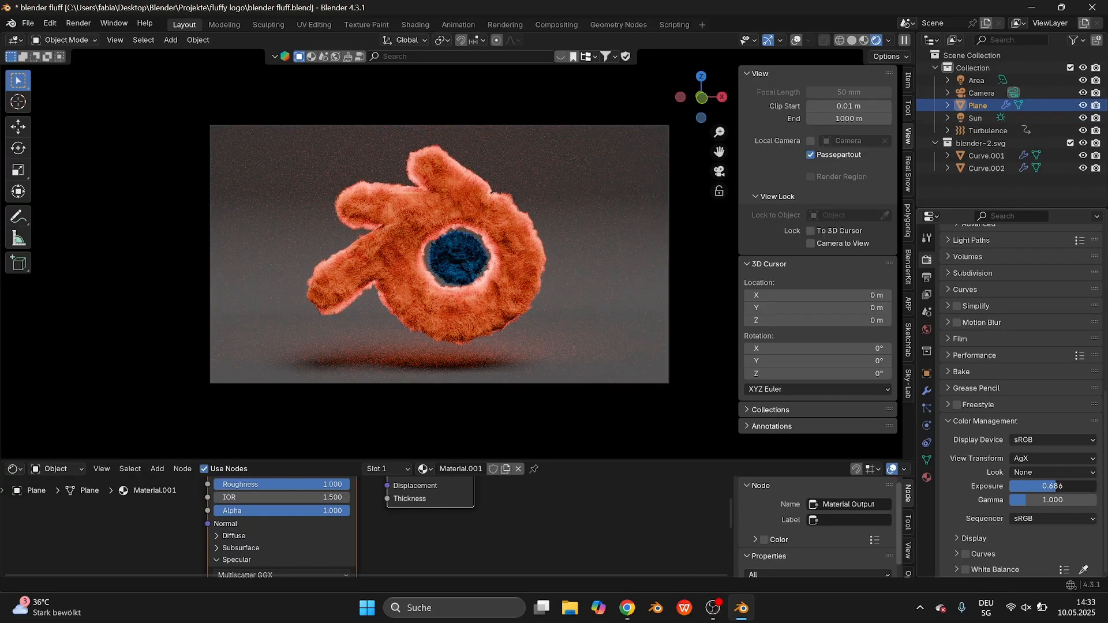
{"action": "left_click_drag", "start_coordinate": [1054, 486], "coordinate": [1074, 486]}
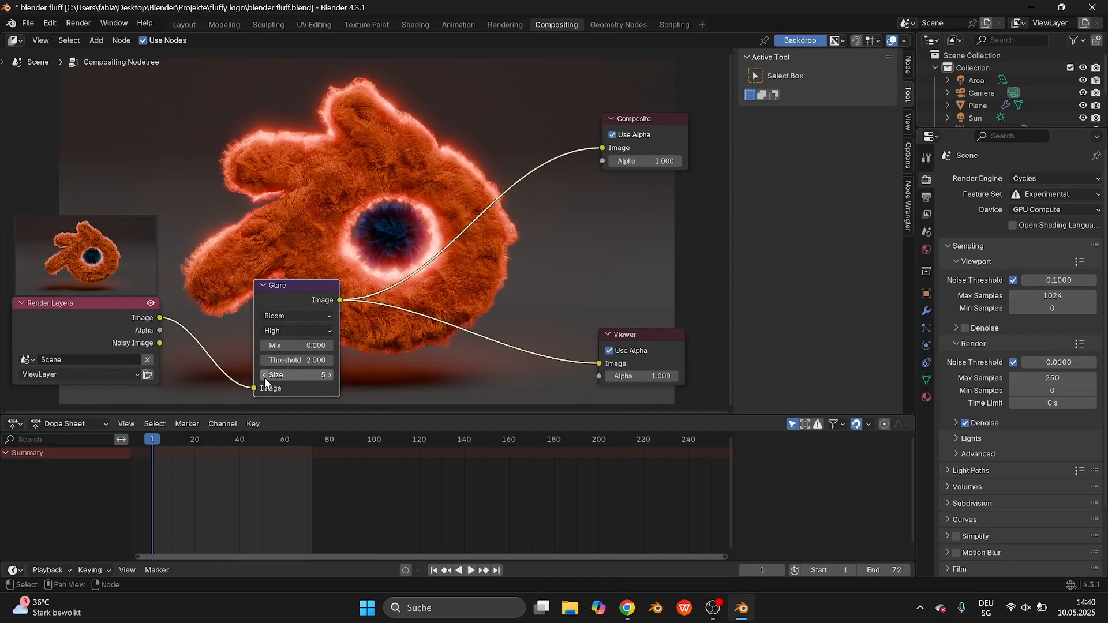
- Lower the Glare node's Bloom size to 2 to compare the glow, and increase the size again
{"action": "left_click", "coordinate": [264, 378]}
{"action": "left_click", "coordinate": [264, 378]}
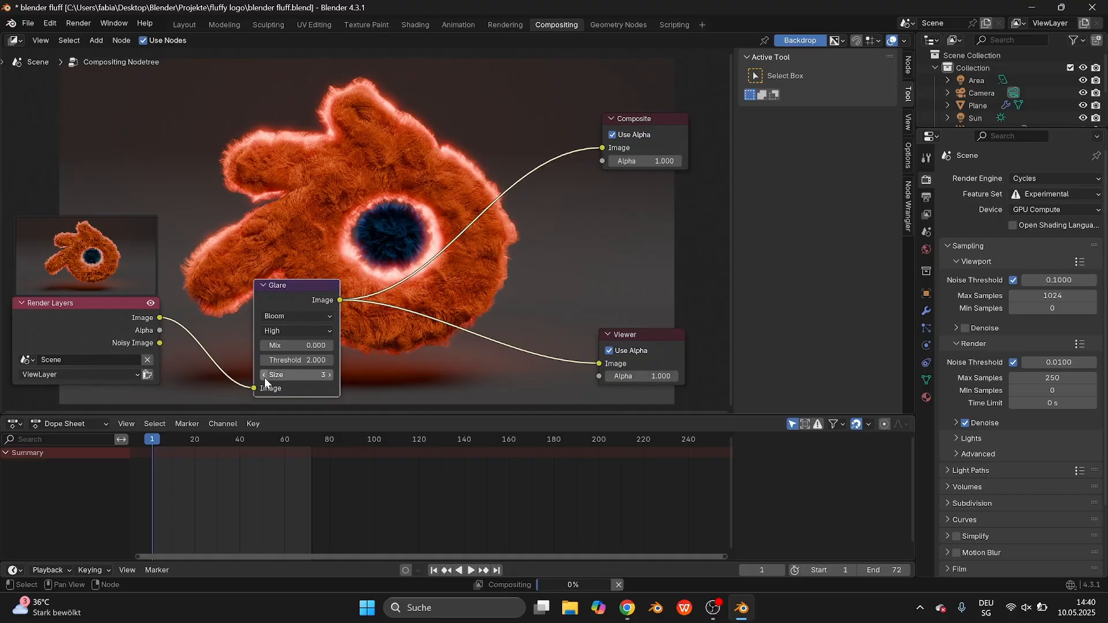
{"action": "left_click", "coordinate": [265, 378]}
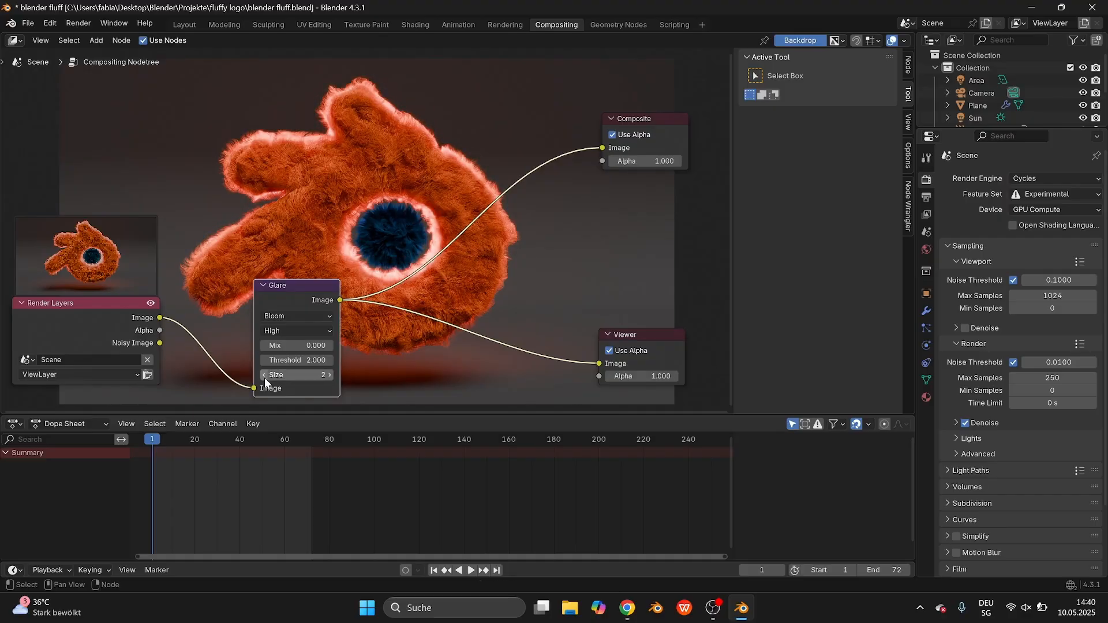
{"action": "left_click", "coordinate": [329, 376]}
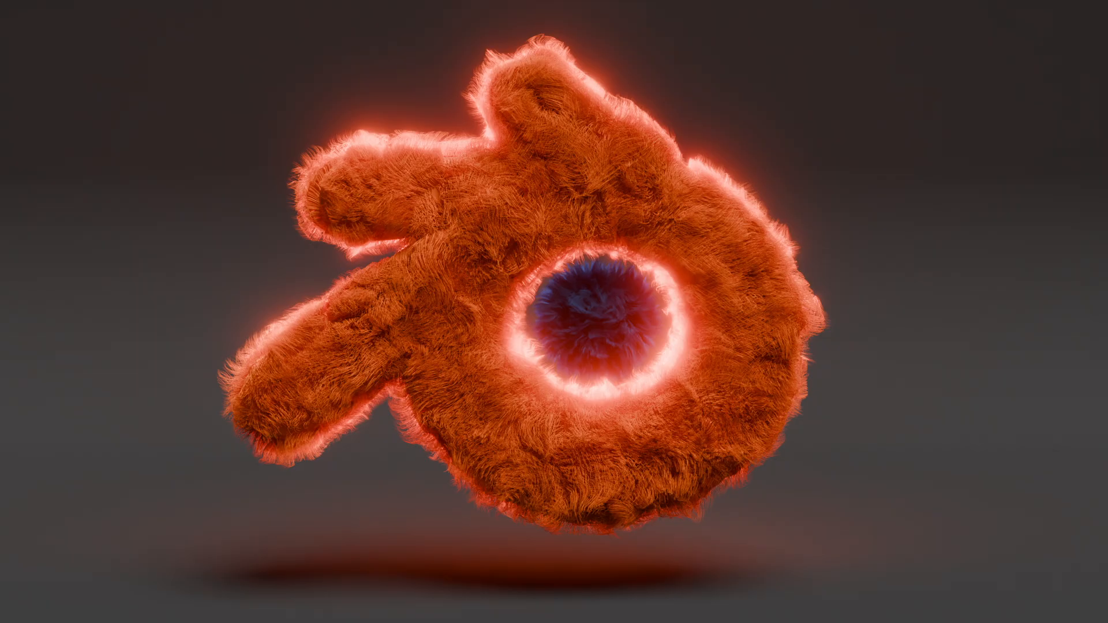